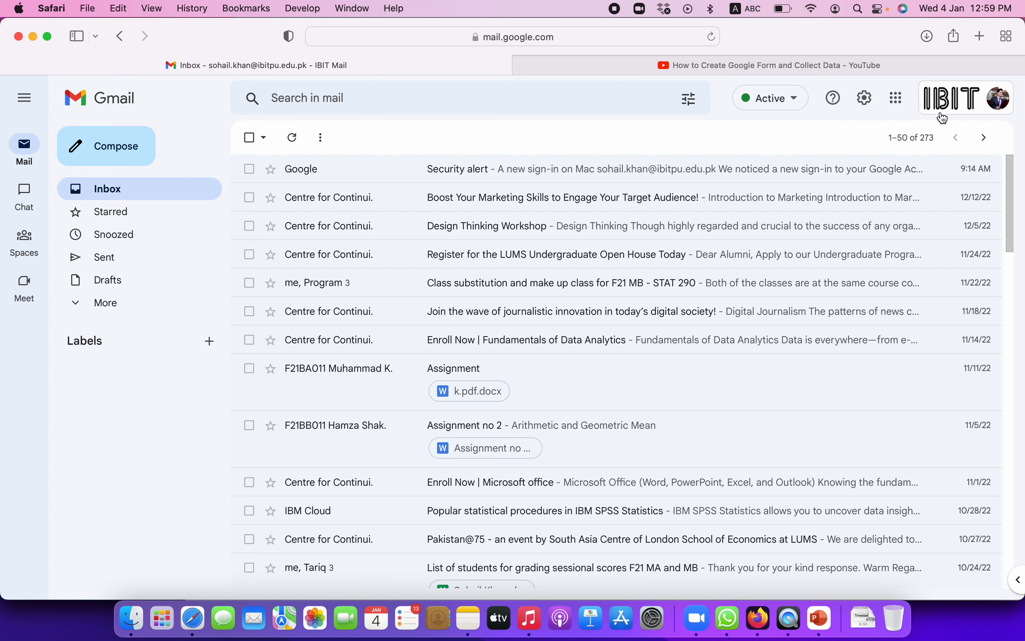
Switch from Gmail to Google Forms and open the recent form Employee Engagement Survey.
click(898, 104)
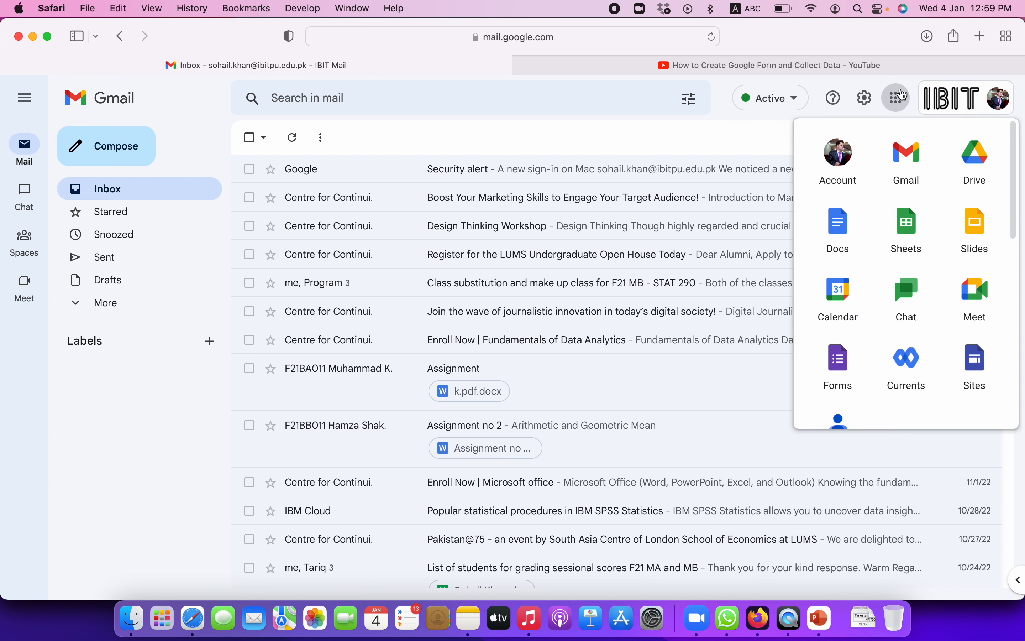
click(840, 363)
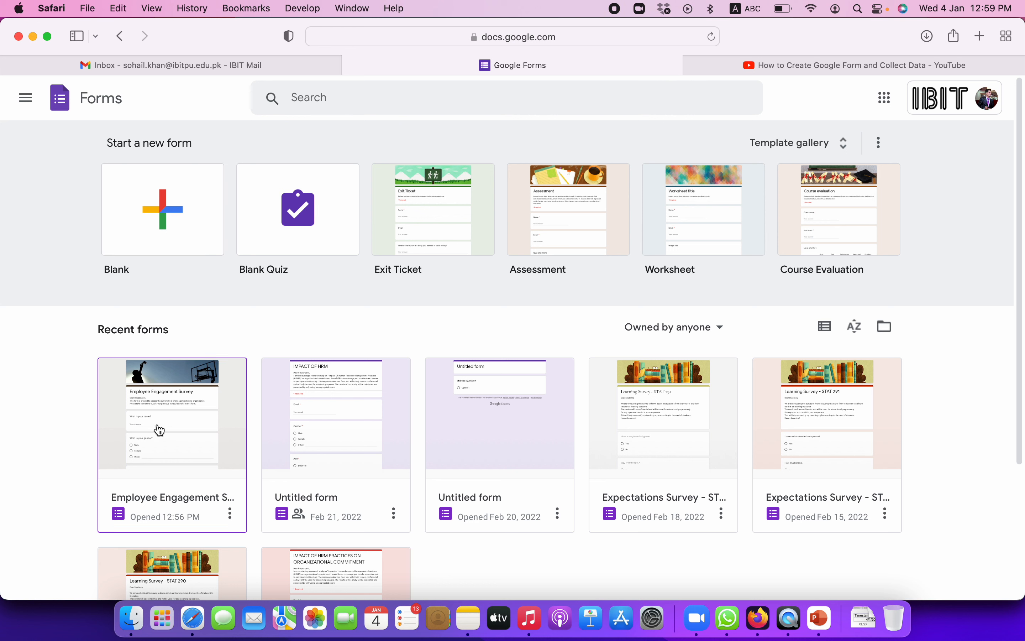
click(185, 421)
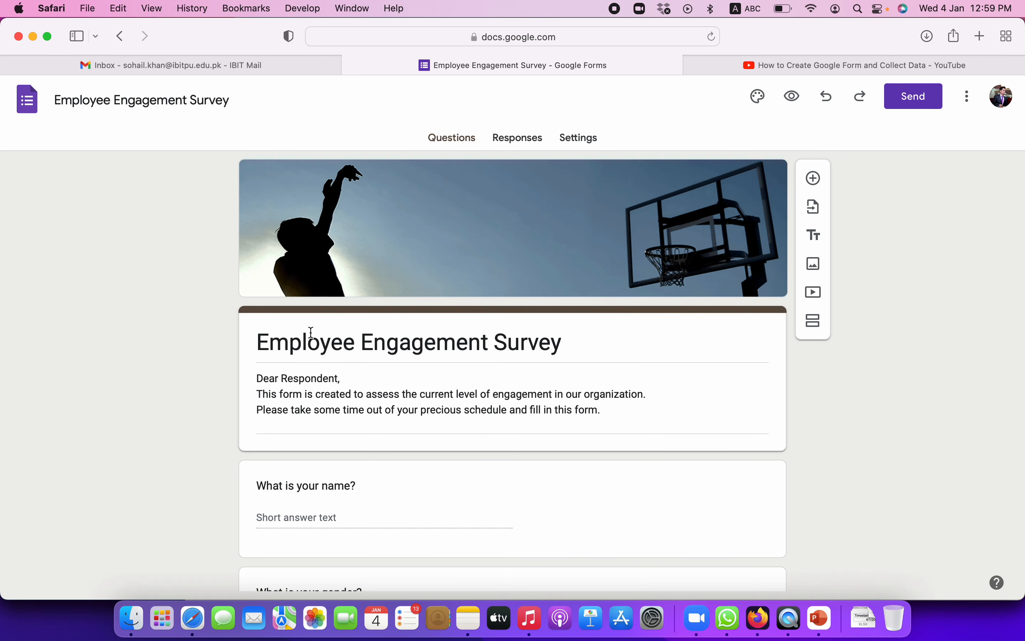
Examine the survey's questions and its response summary, and return to the question list.
scroll(369, 446, down, 8)
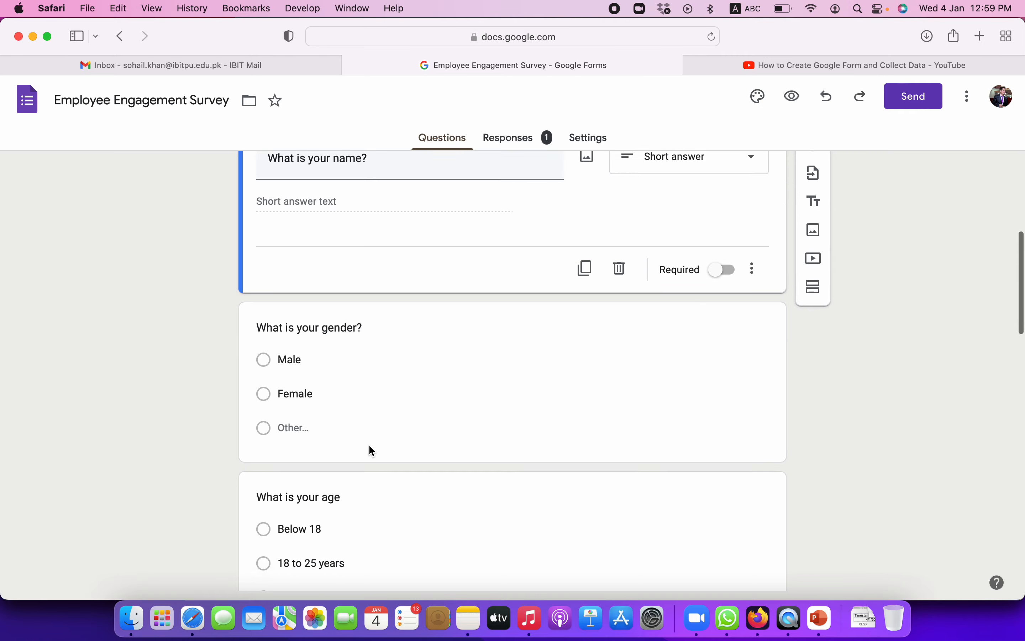
scroll(368, 444, down, 5)
click(521, 143)
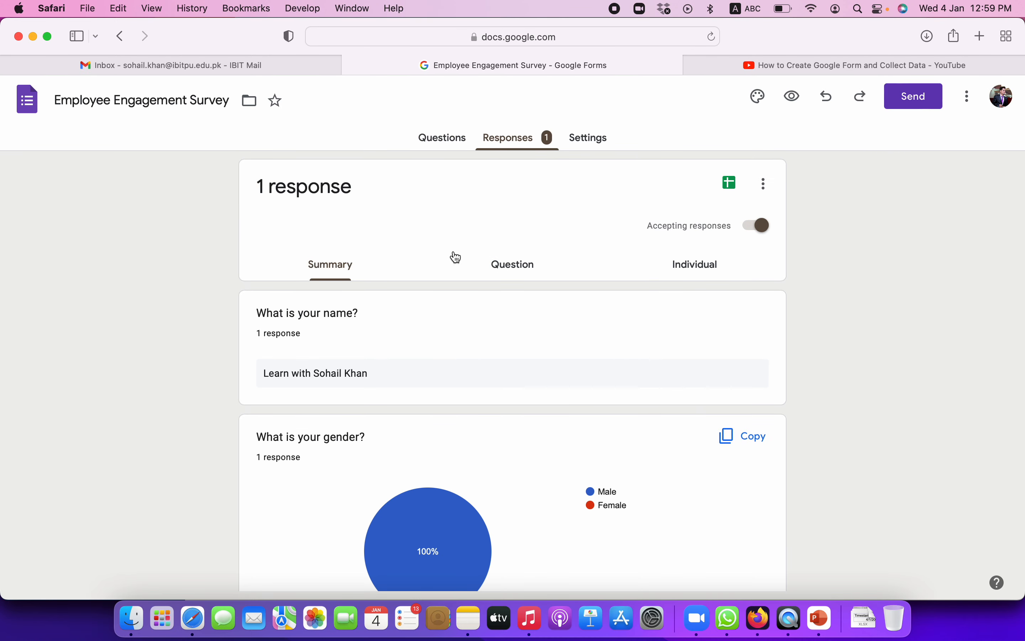
scroll(355, 403, down, 2)
click(446, 138)
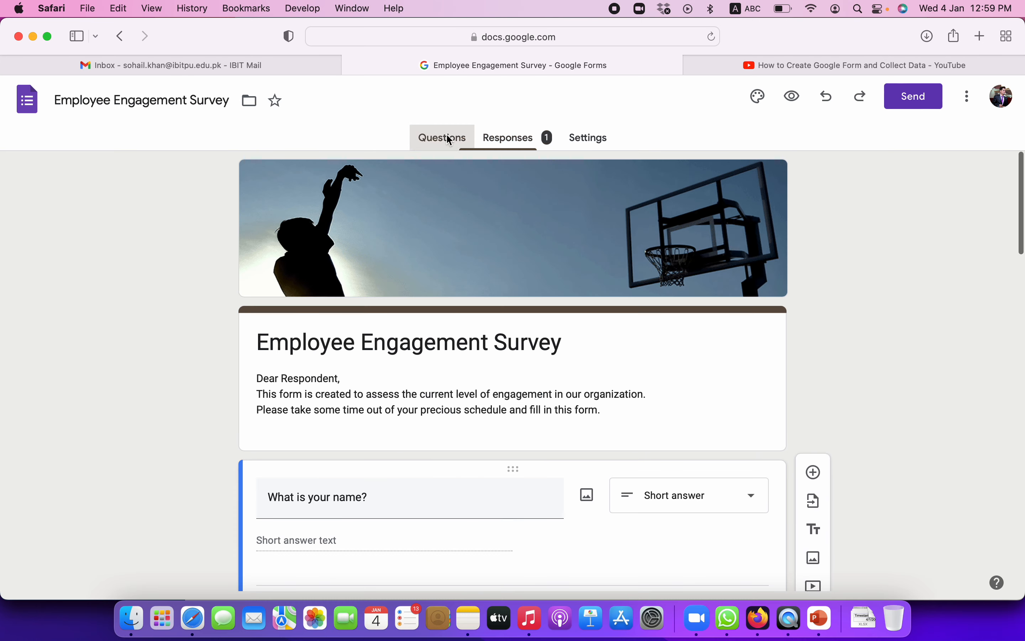
scroll(286, 360, down, 10)
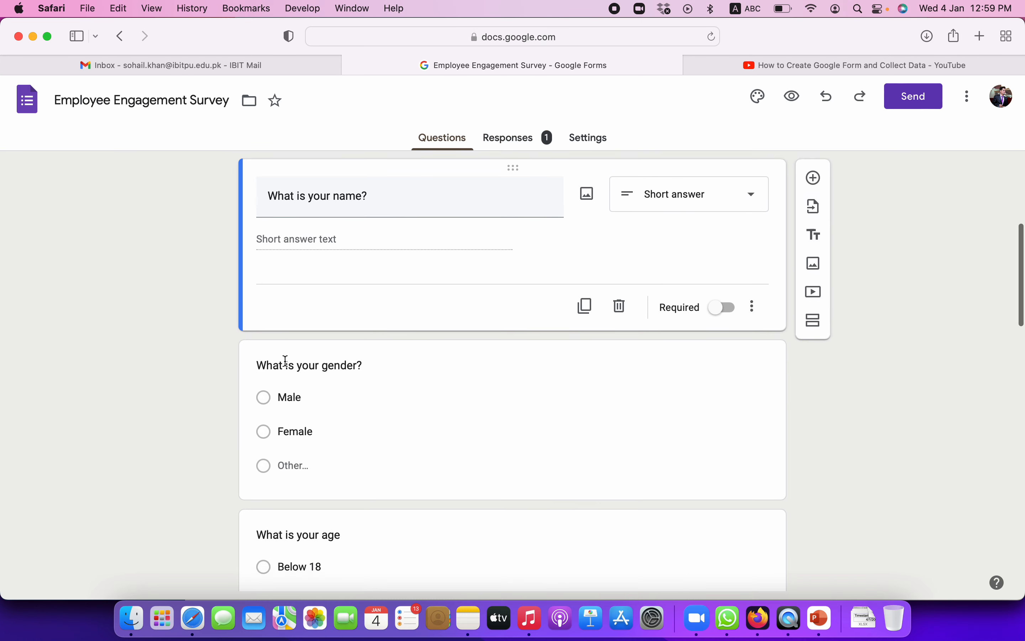
scroll(286, 361, down, 10)
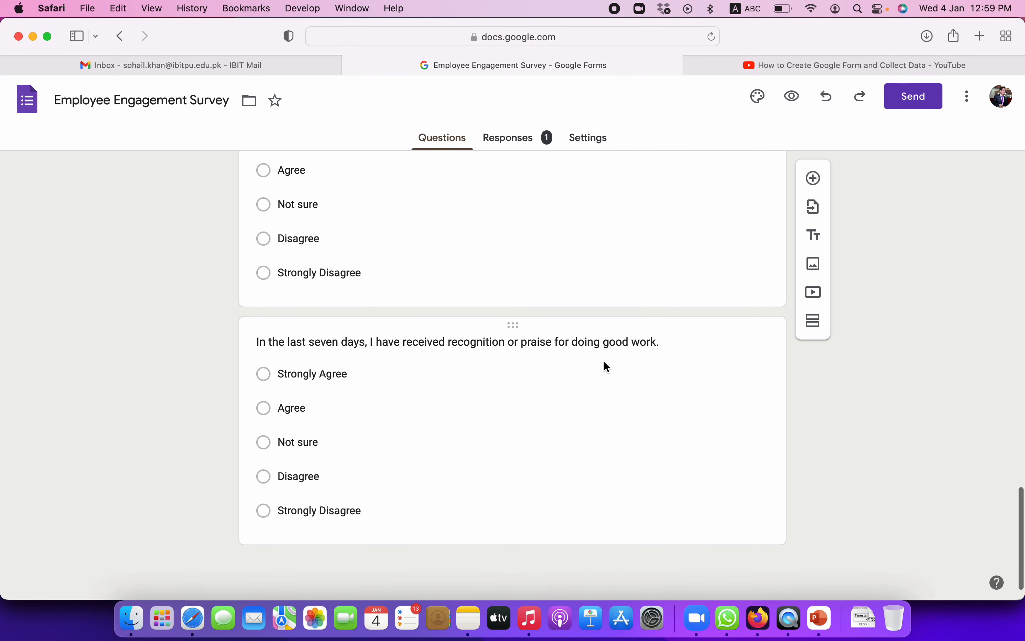
click(816, 178)
scroll(651, 359, down, 5)
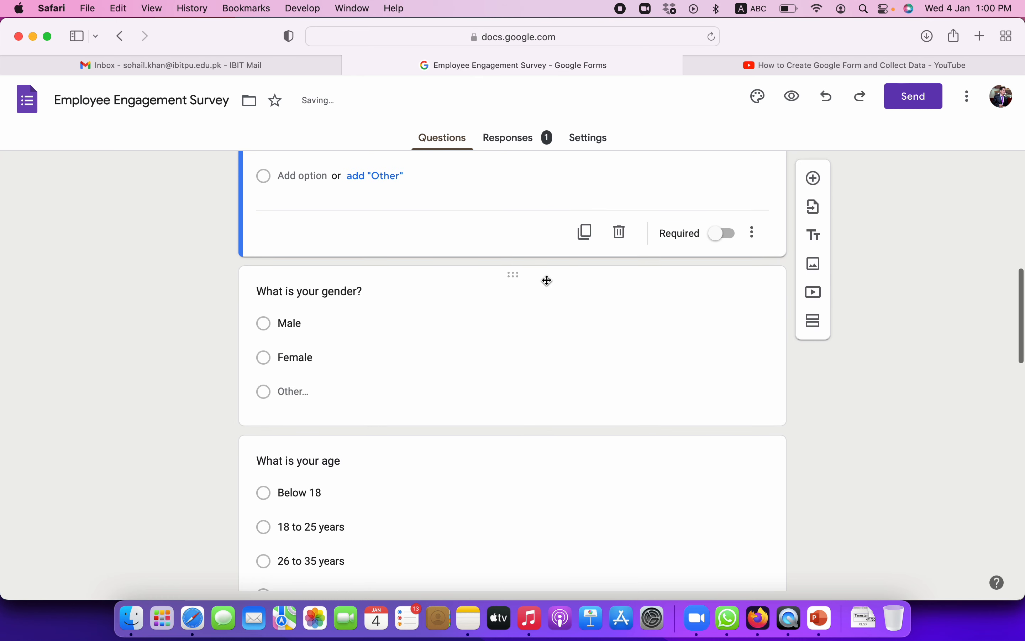
scroll(546, 280, up, 3)
scroll(548, 231, up, 3)
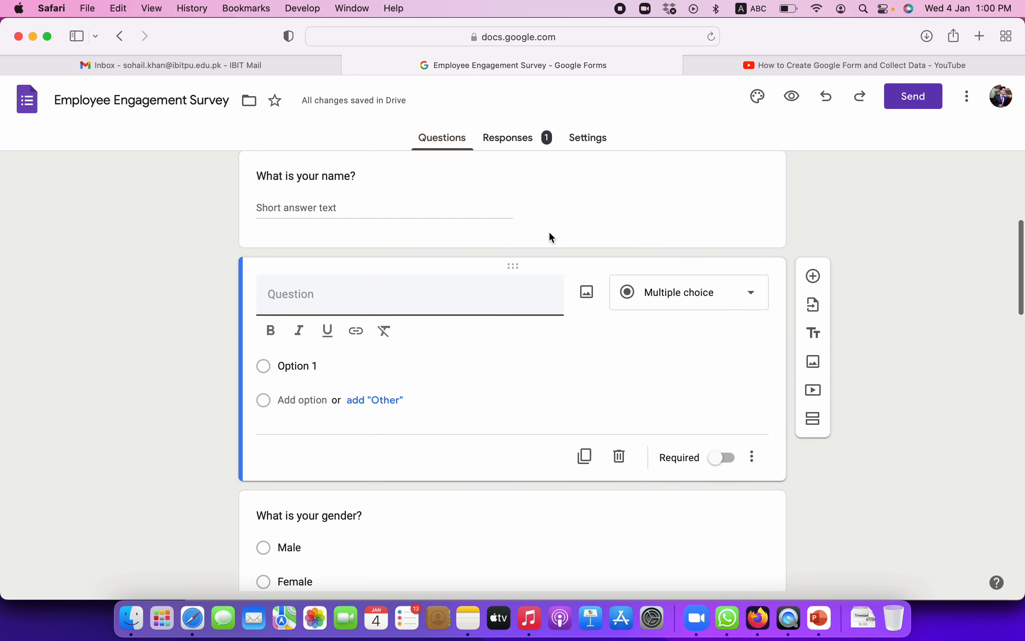
click(621, 466)
Add a new question after the last survey question about recognition or praise, and make it a Multiple choice grid.
scroll(613, 480, down, 20)
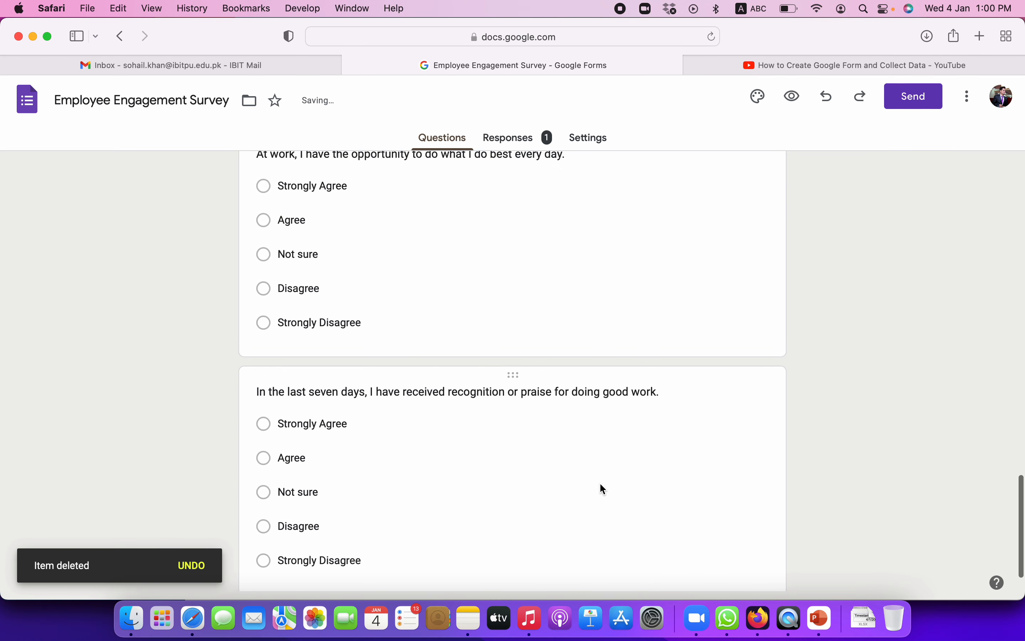
click(373, 372)
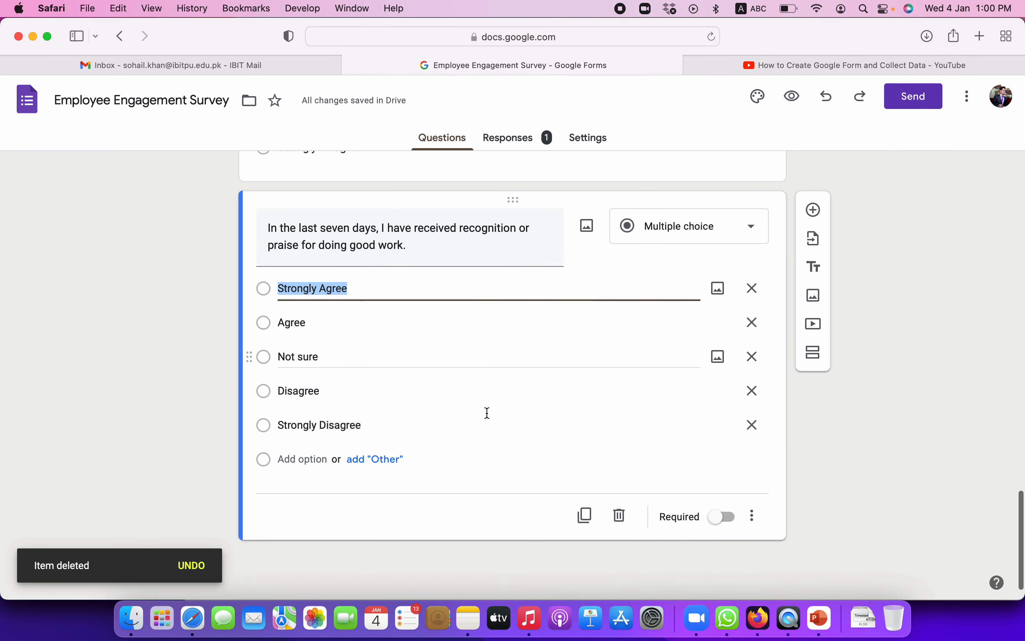
click(813, 218)
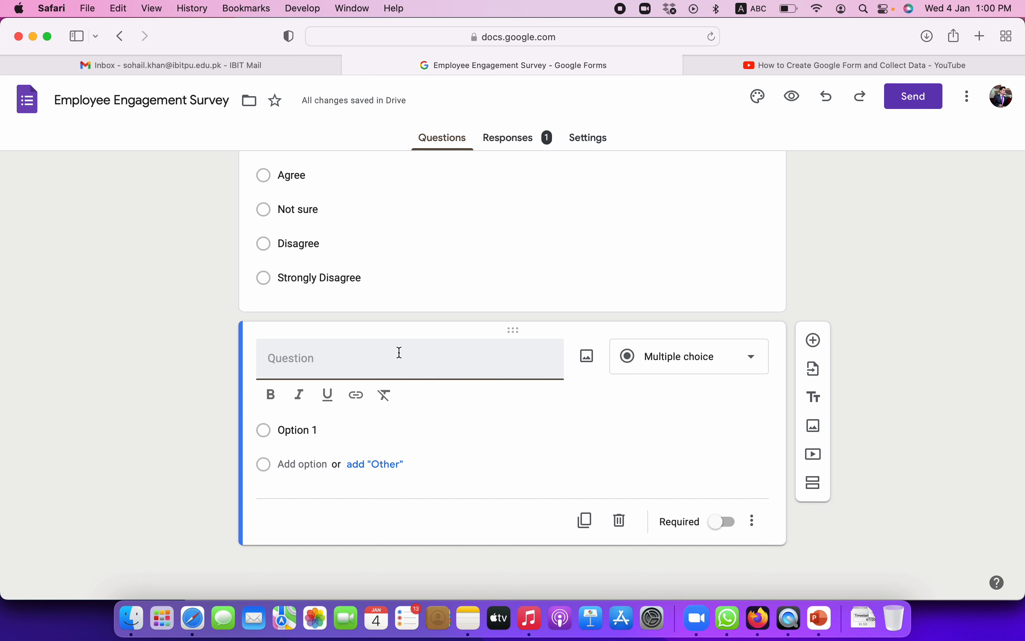
scroll(307, 206, up, 3)
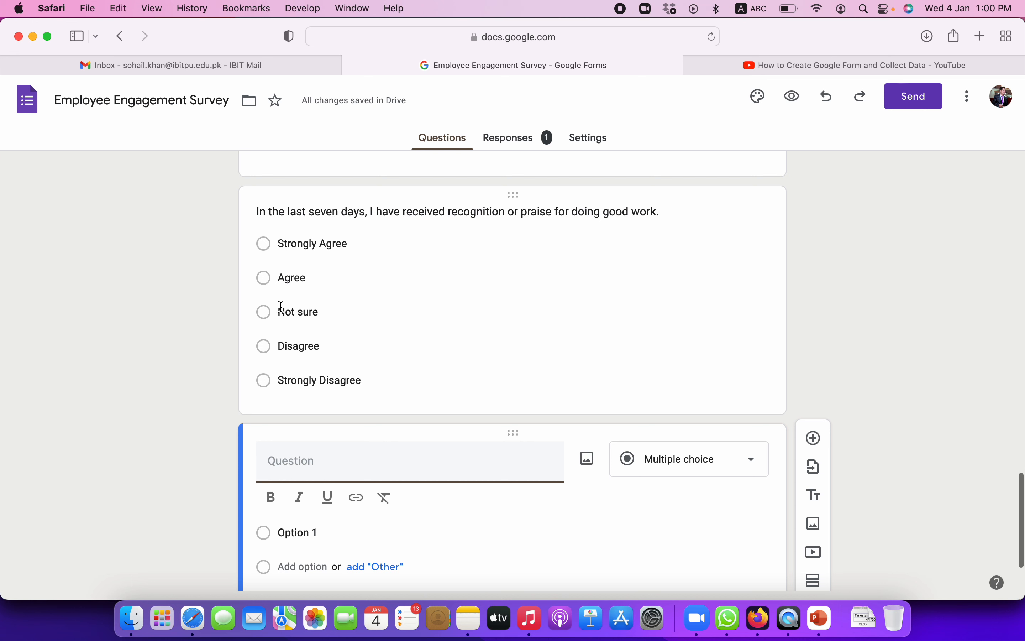
scroll(281, 306, down, 3)
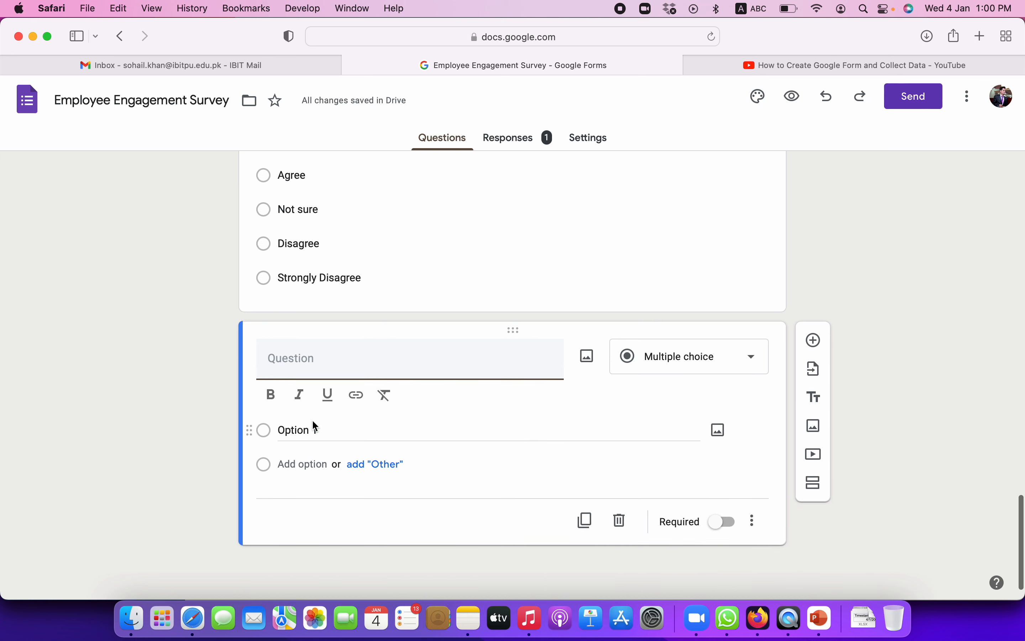
click(704, 363)
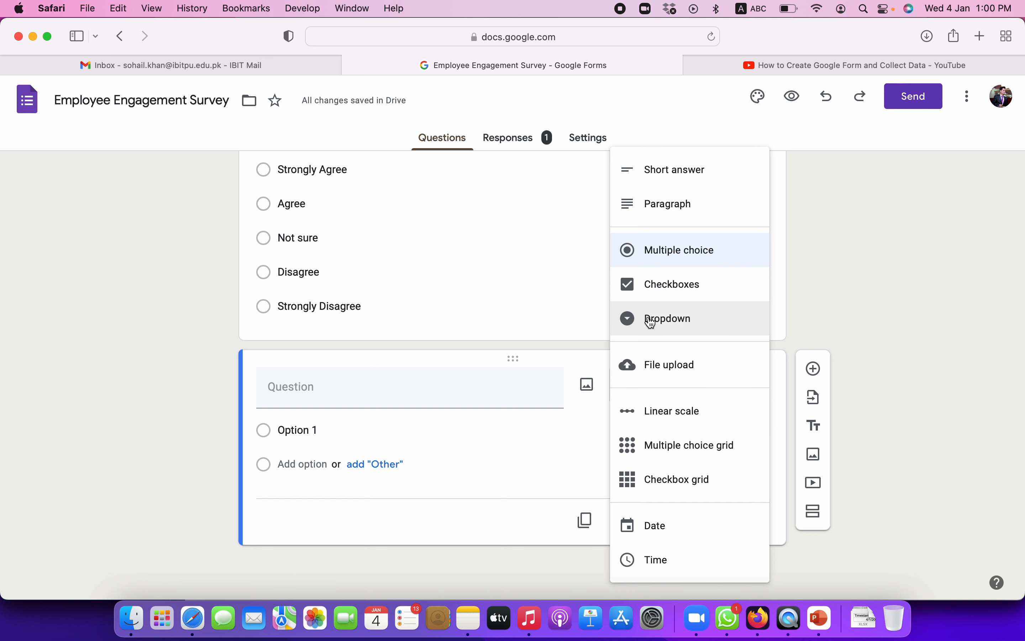
click(657, 456)
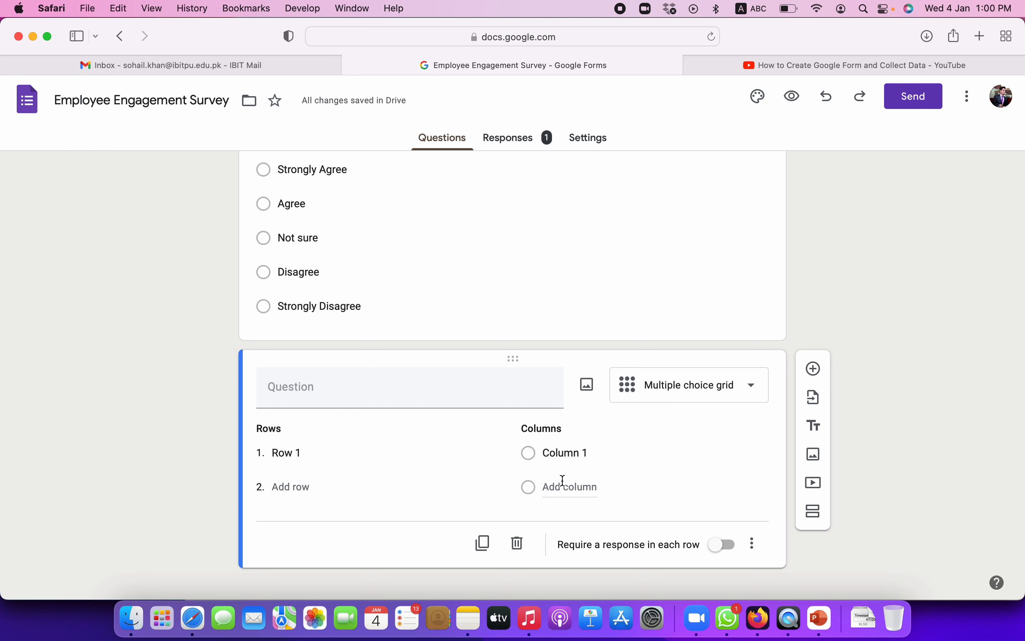
Title the grid question "How happy you are with our different departments service?".
click(363, 397)
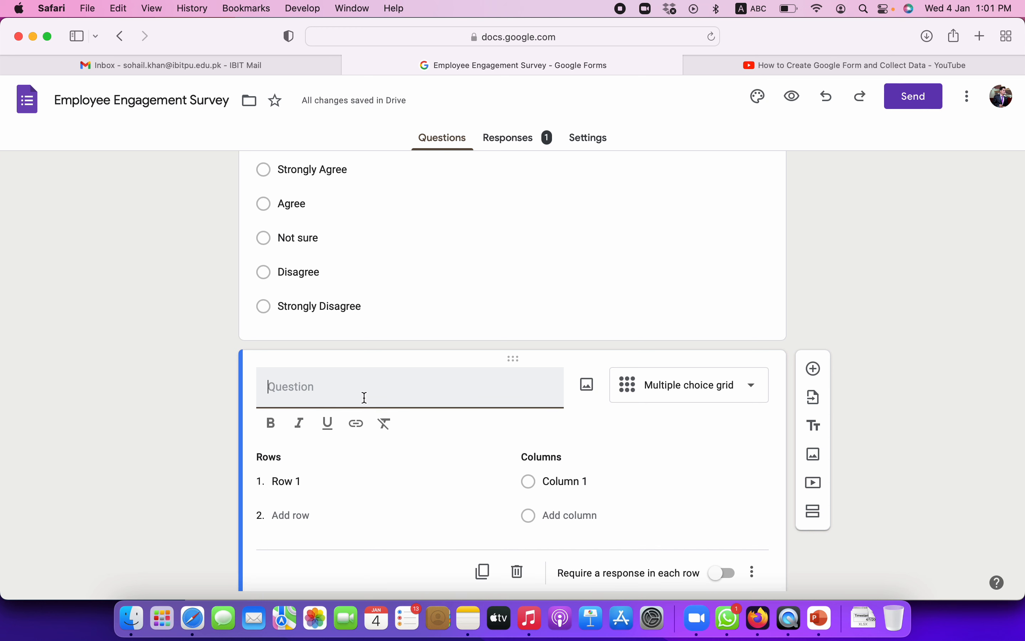
text(How happy you are with)
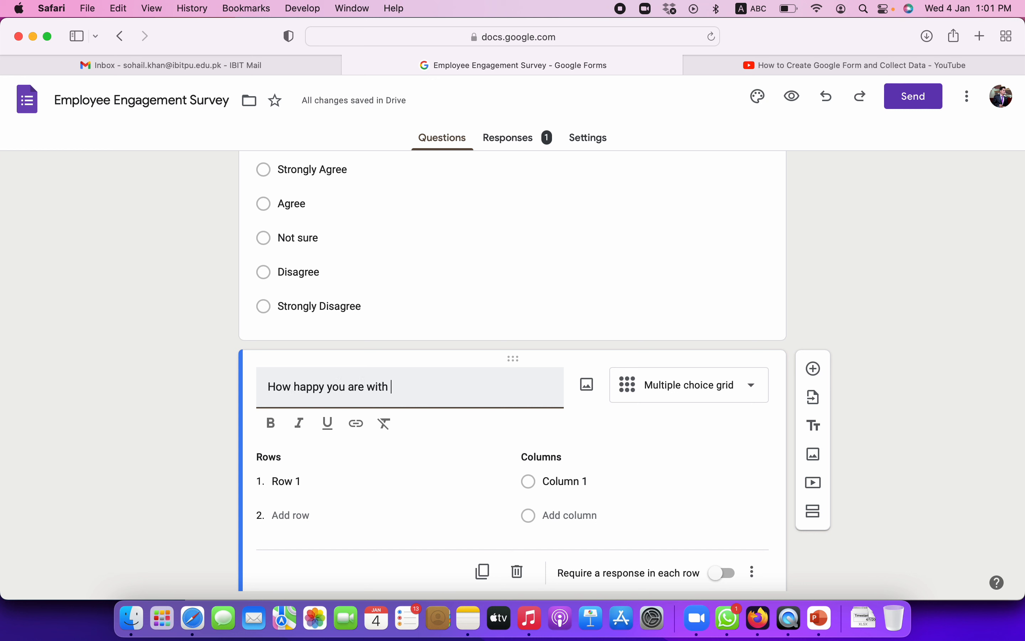
text(our )
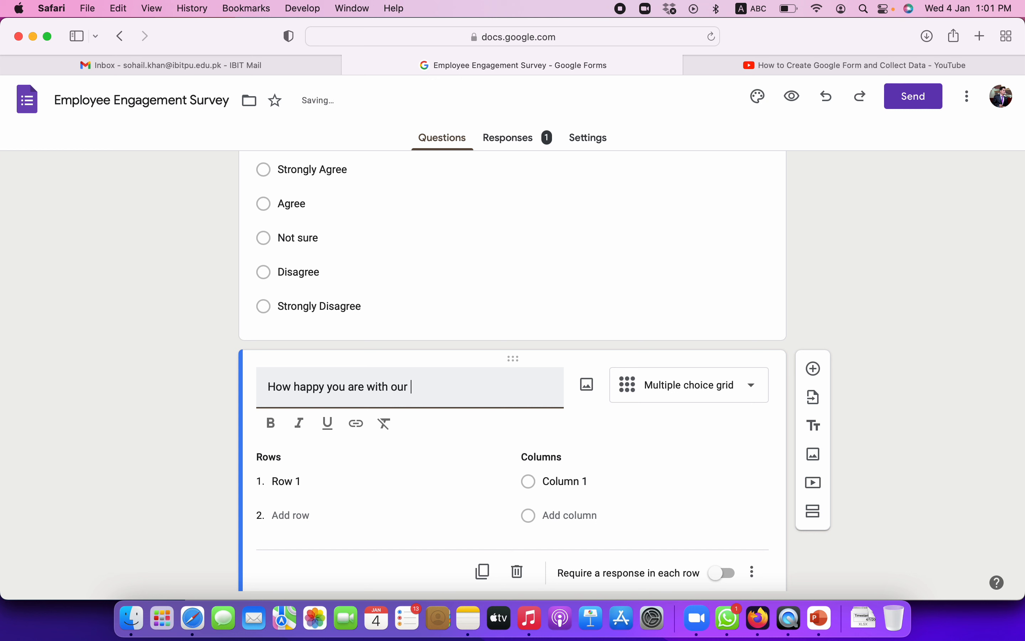
text(storedifferent department)
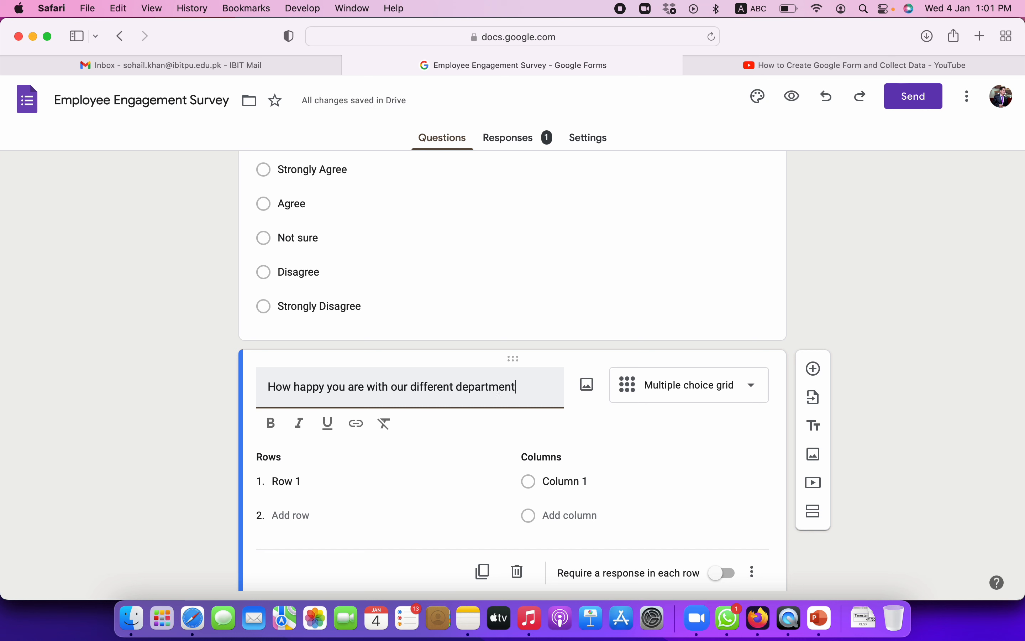
text(s serv)
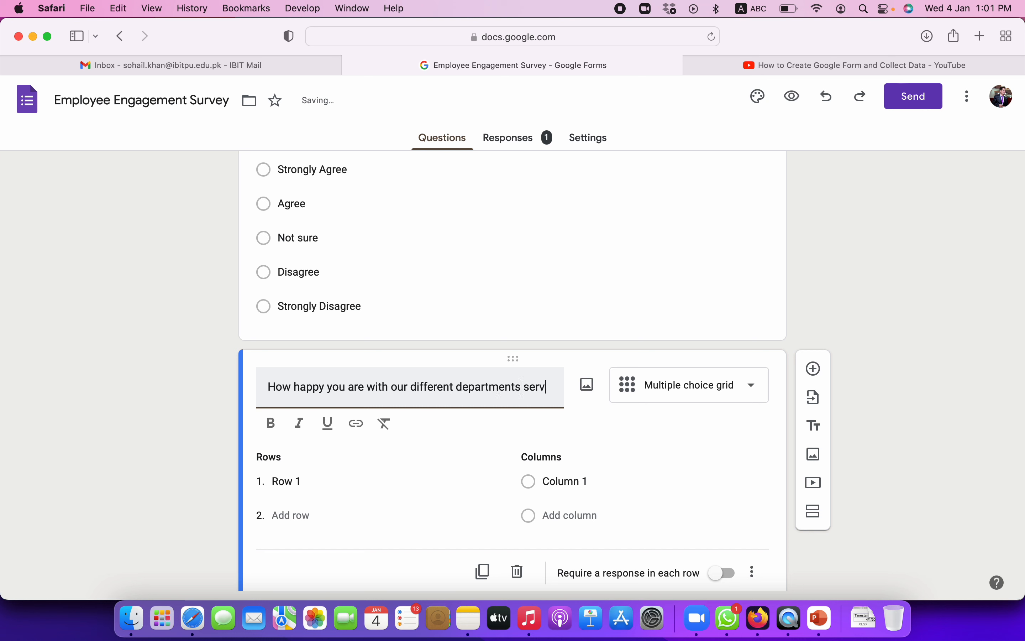
text(ice?)
Label the grid's rows Sales, Marketing, Supply Chain and After Sales Service, leaving no extra empty row.
click(292, 499)
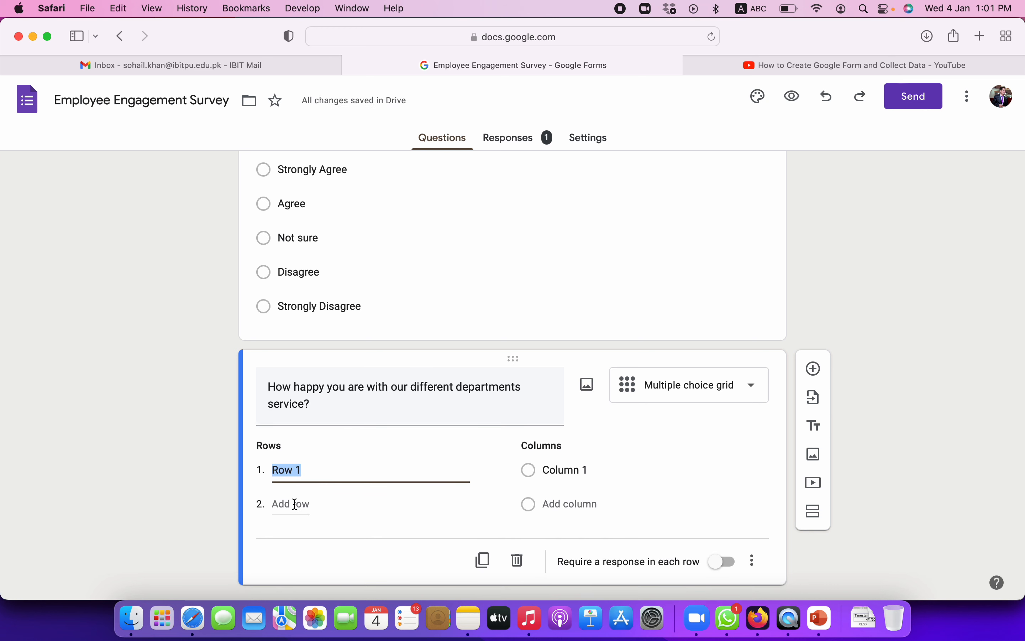
text(Sales)
key(Return)
text(Marketing)
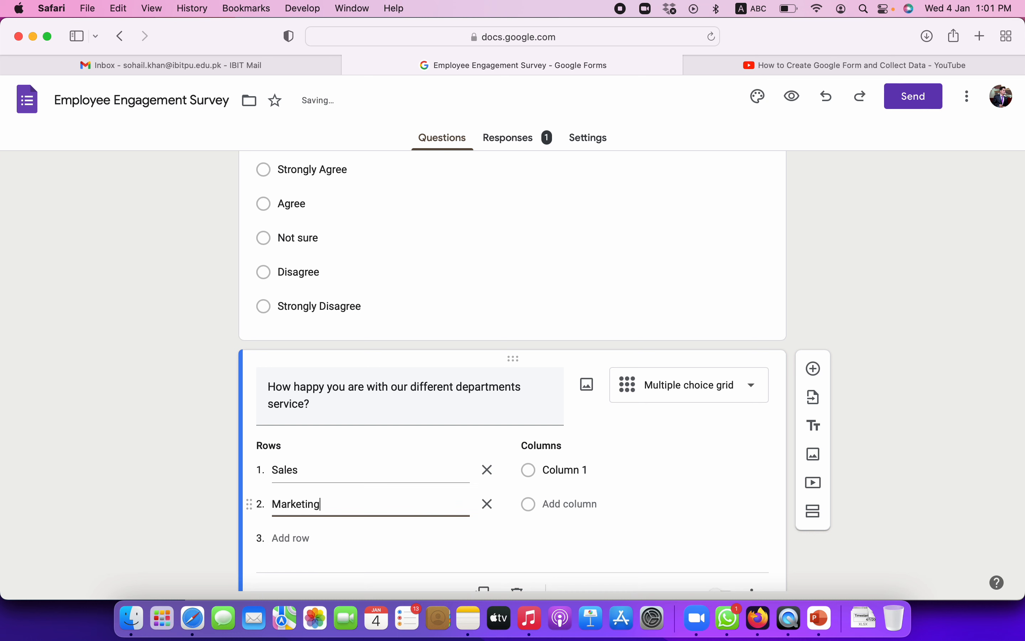
key(Return)
text(Supply)
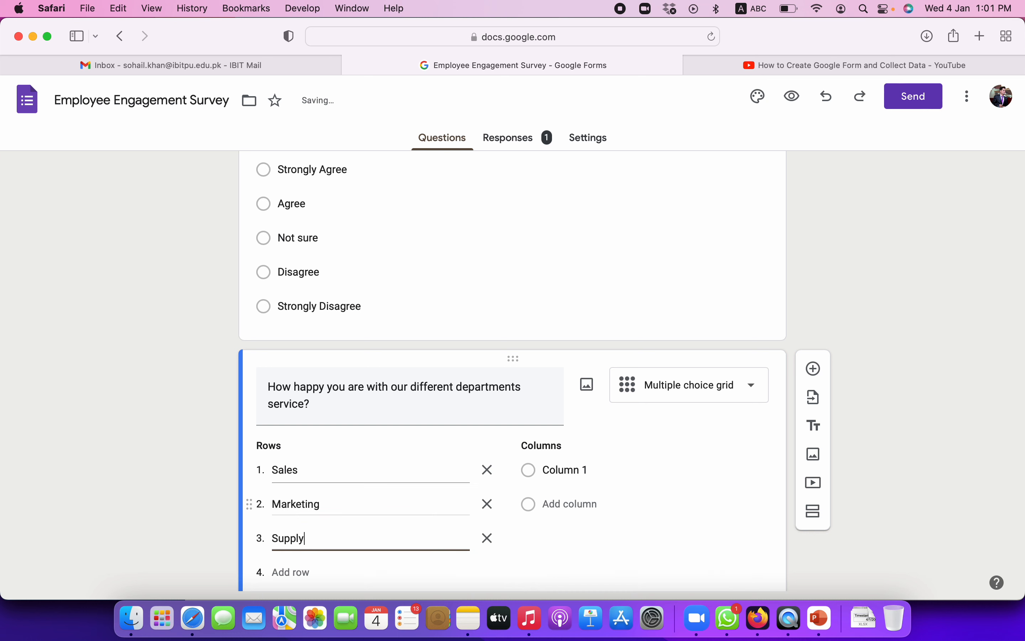
text( Chain)
key(Return)
text(Afte)
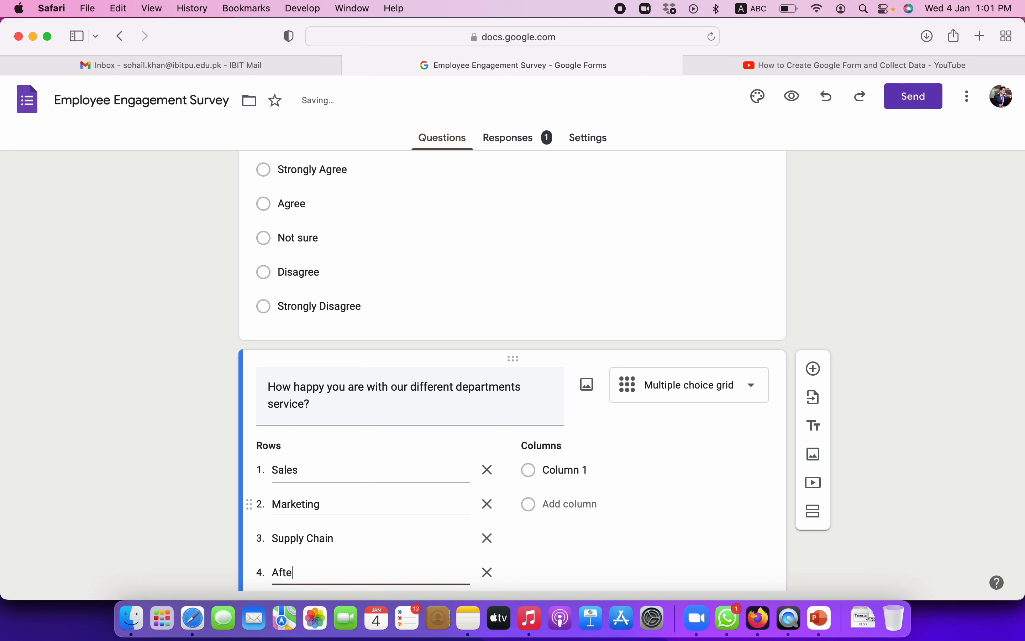
text(r Sales Service)
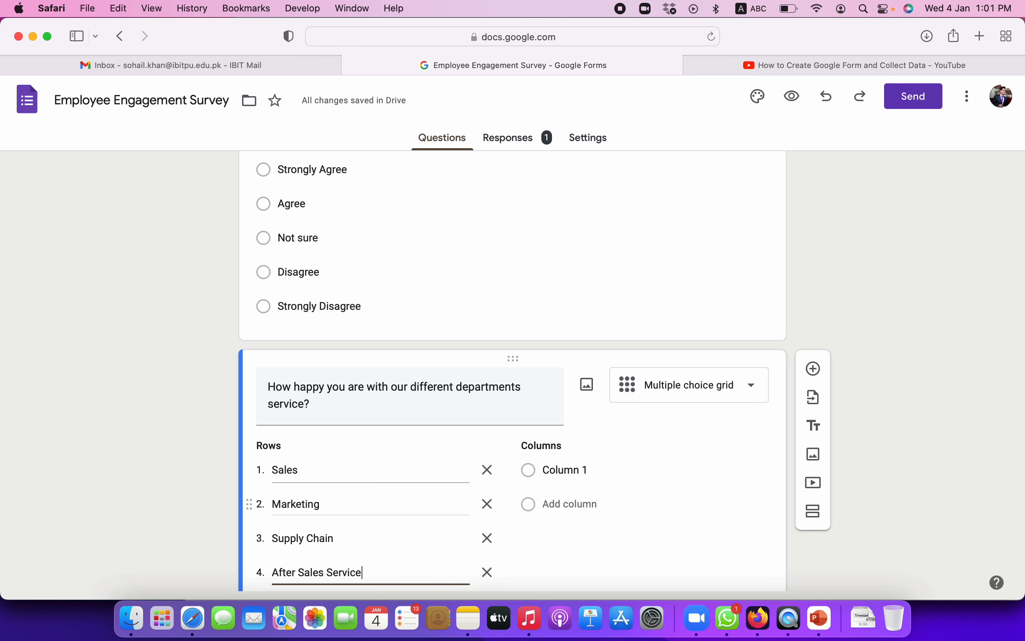
key(Return)
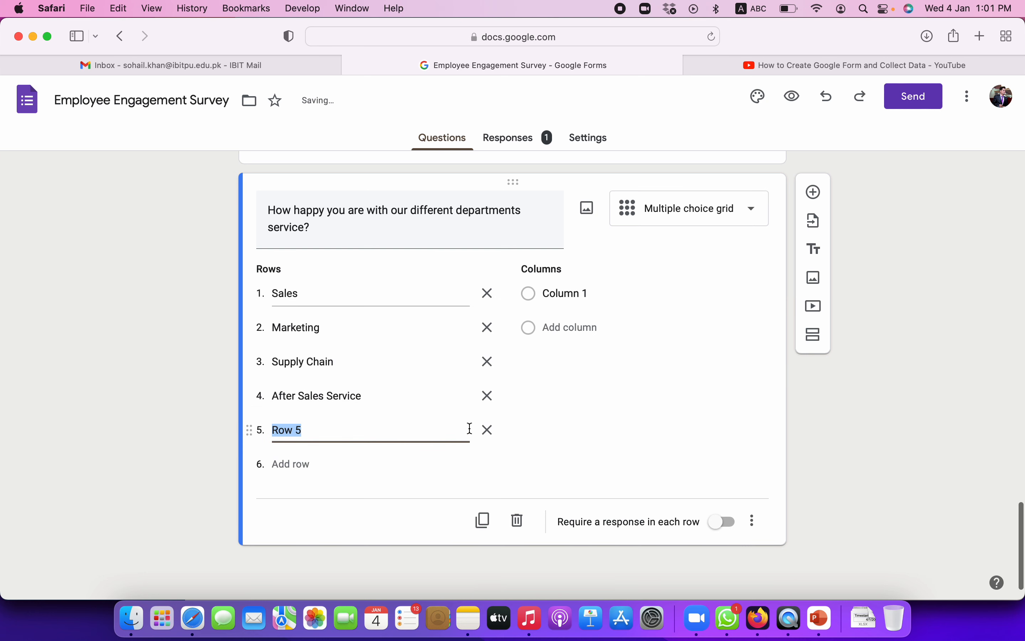
click(487, 430)
Label the grid question's columns Very Happy, Happy, Not Sure, Not Happy and Very Frustrated.
click(568, 330)
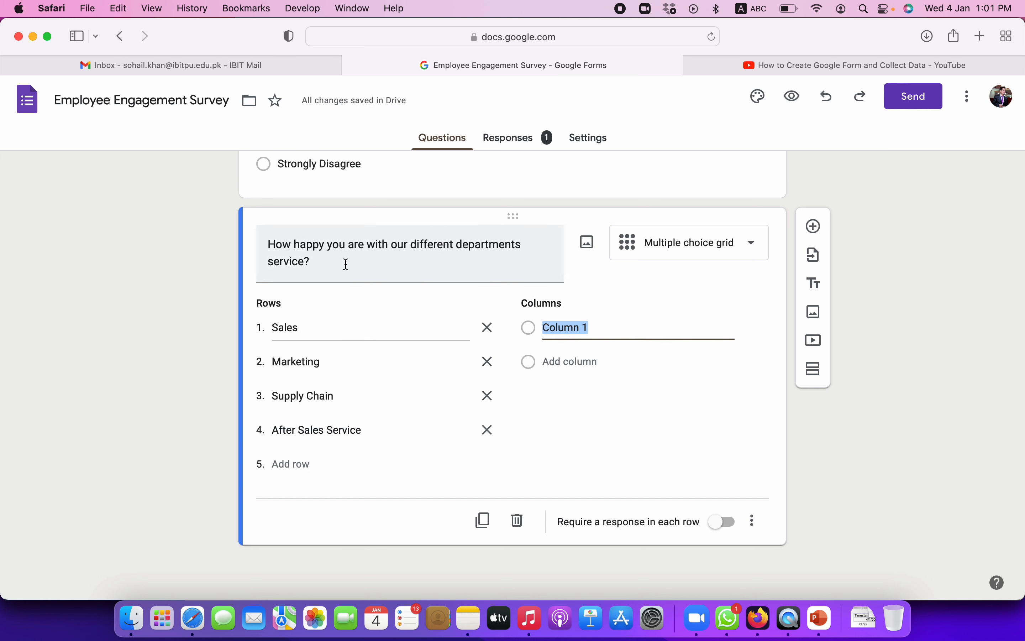
text(Very)
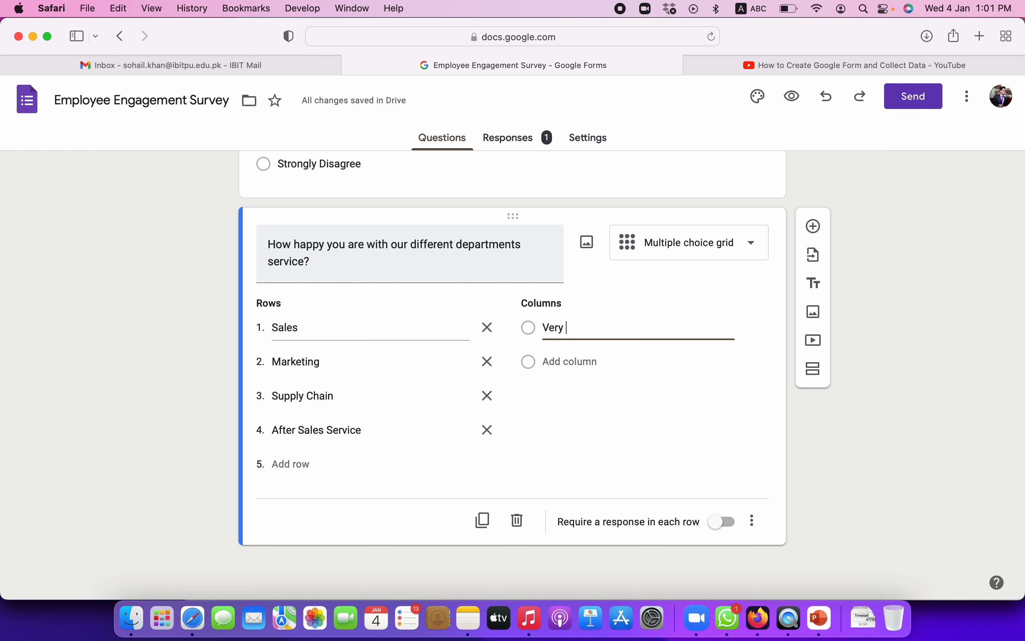
text( Happy)
key(Return)
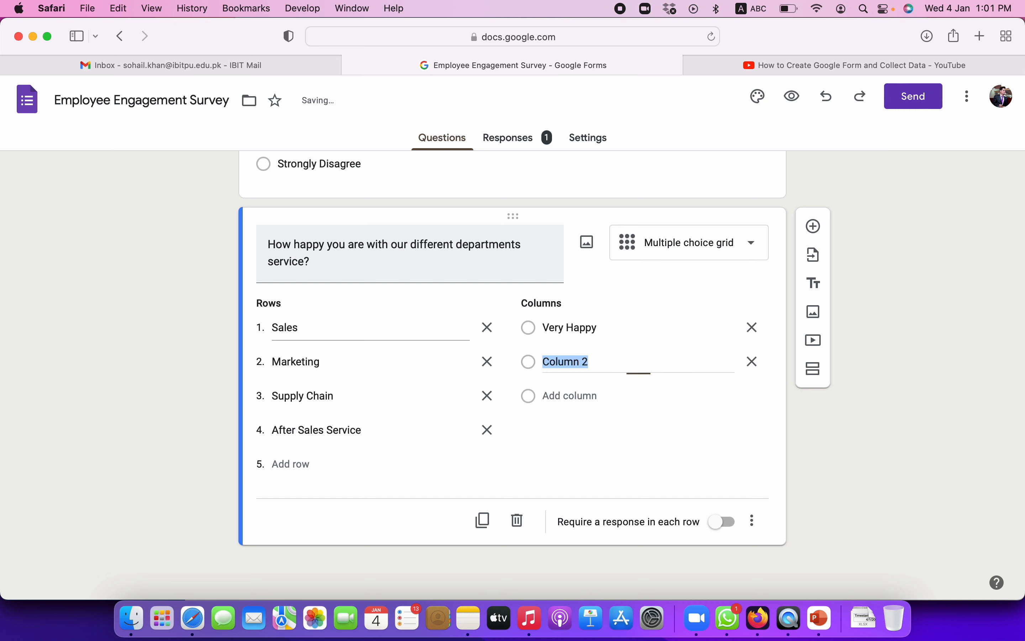
text(Happ)
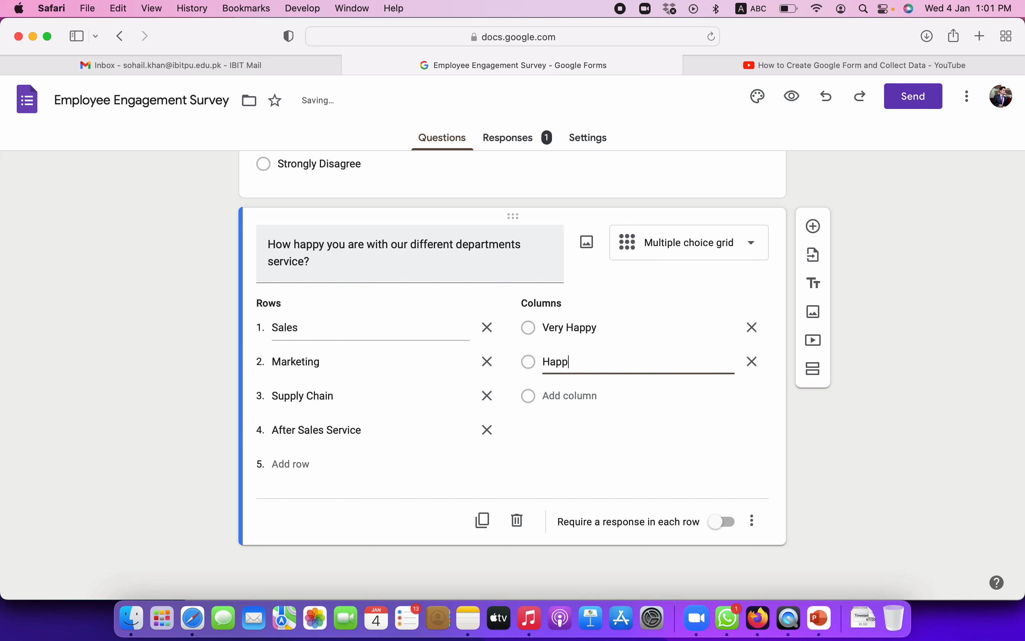
text(y)
key(Return)
text(Not Su)
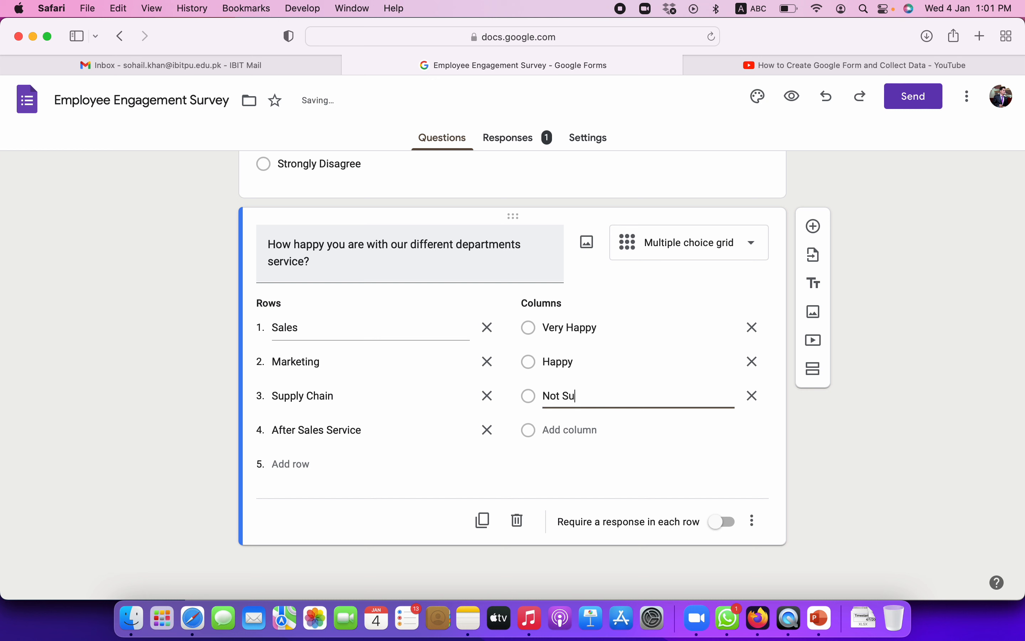
text(re)
key(Return)
text(Not H)
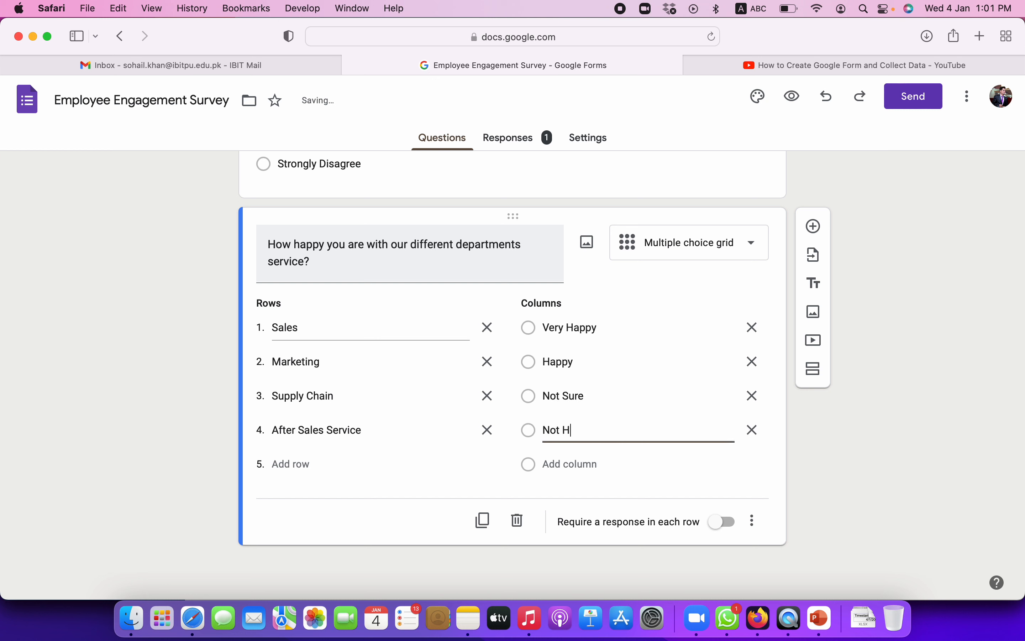
text(appy)
key(Return)
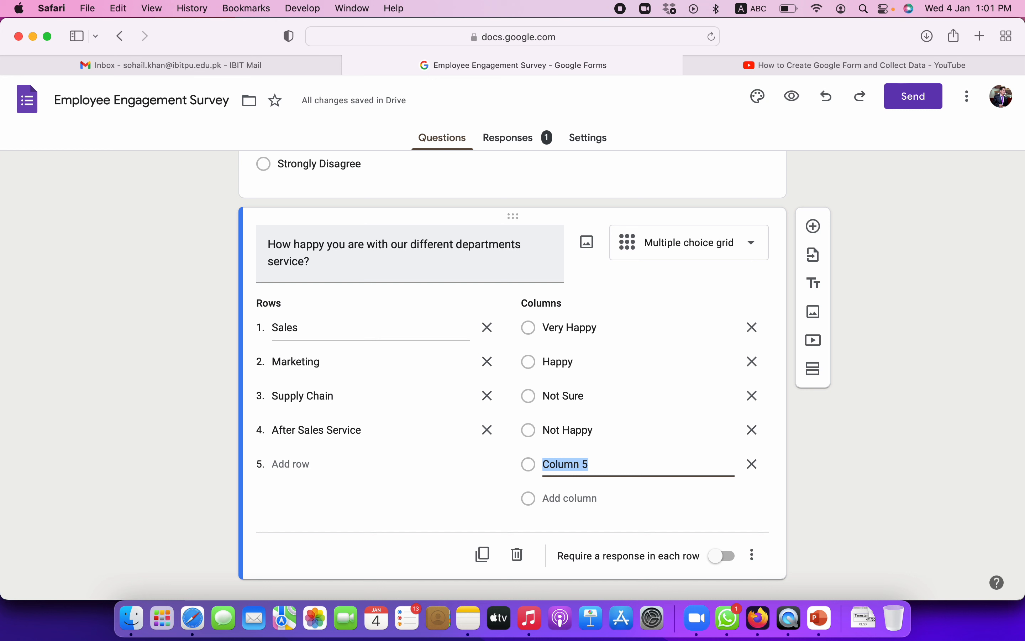
text(Ve)
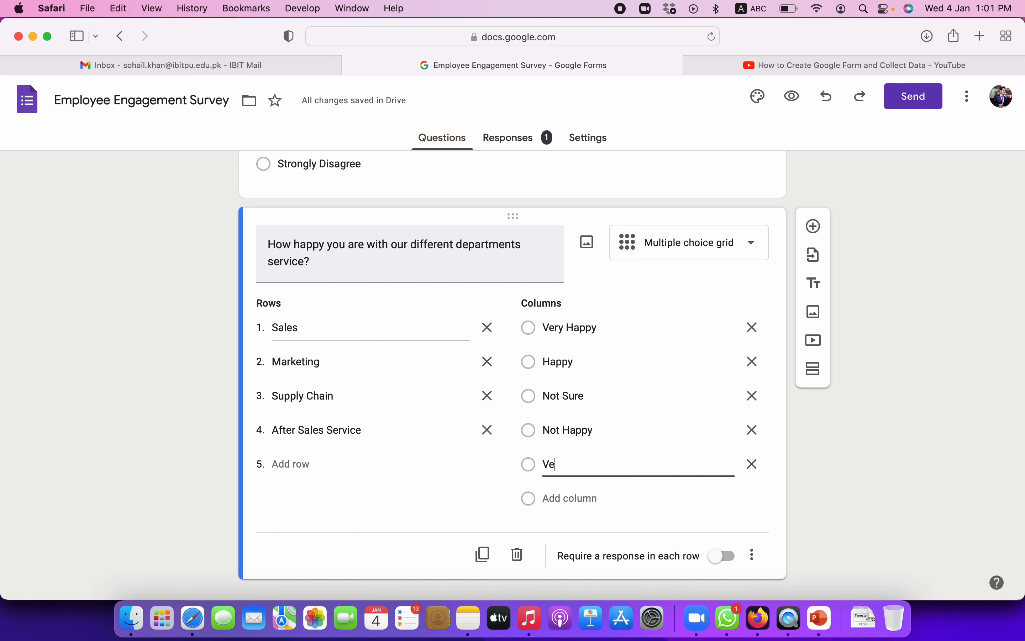
text(ry Frustrated)
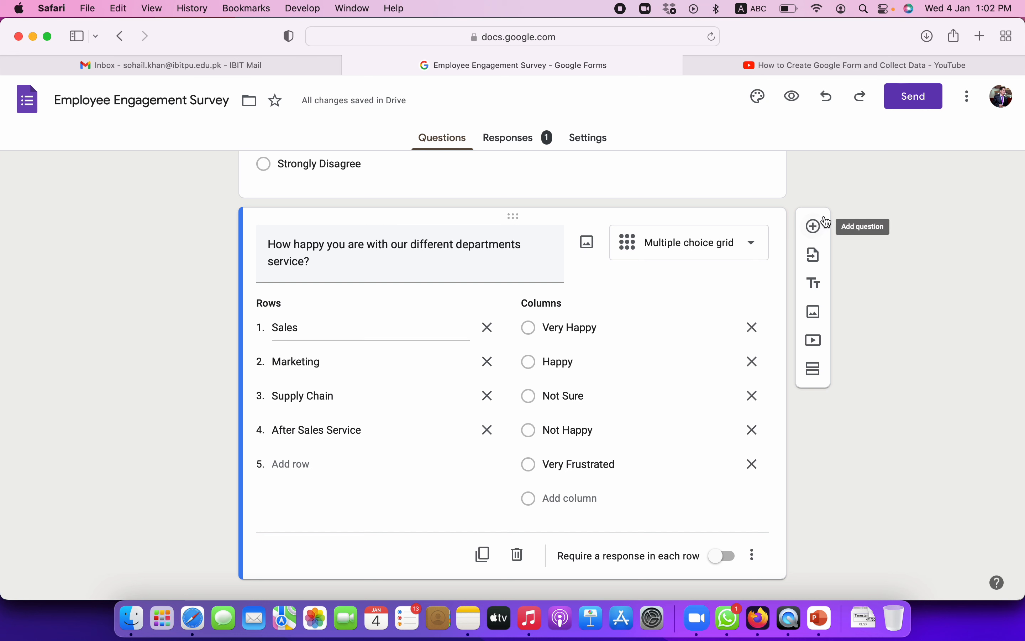
Add a blank question below the departments grid and preview the form at the grid question.
click(814, 226)
scroll(720, 403, up, 3)
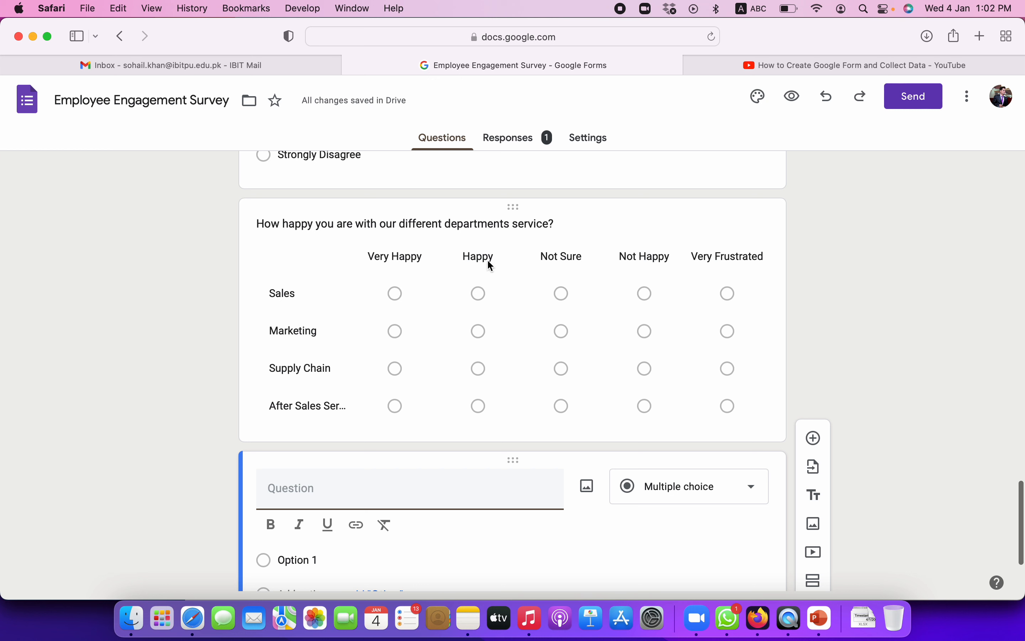
click(796, 100)
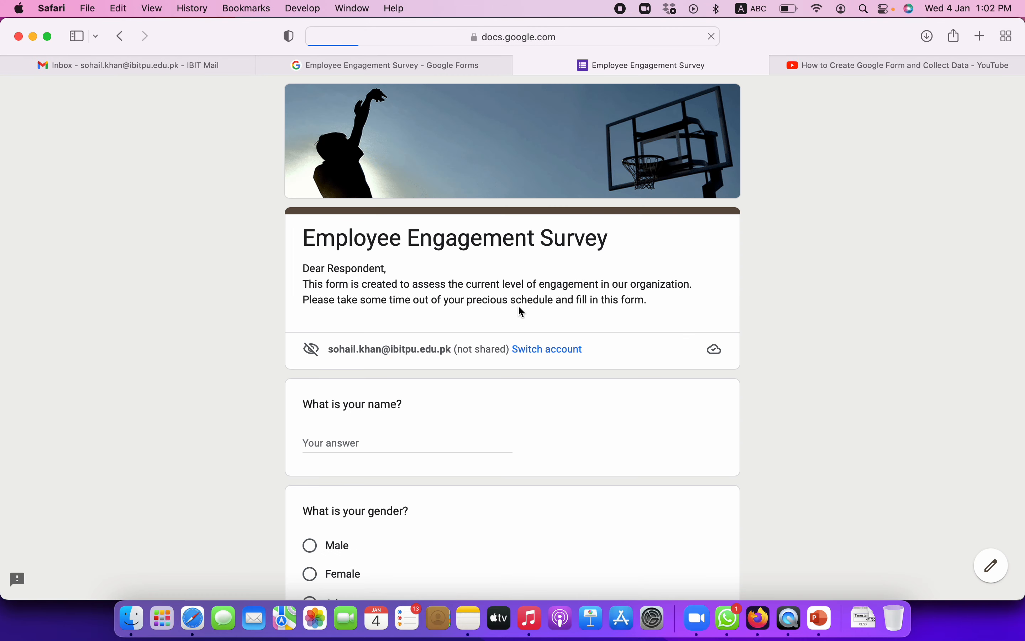
scroll(497, 391, down, 20)
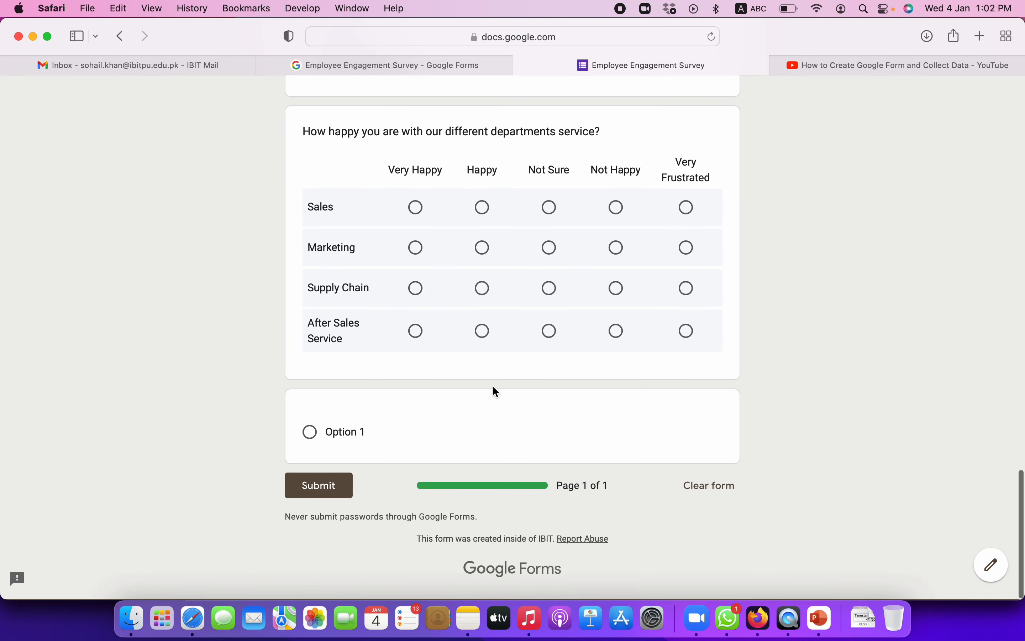
Try different Sales answers in the preview grid, ending on Happy, and choose Happy for Marketing, Not Sure for Supply Chain and Not Happy for After Sales Service.
click(417, 210)
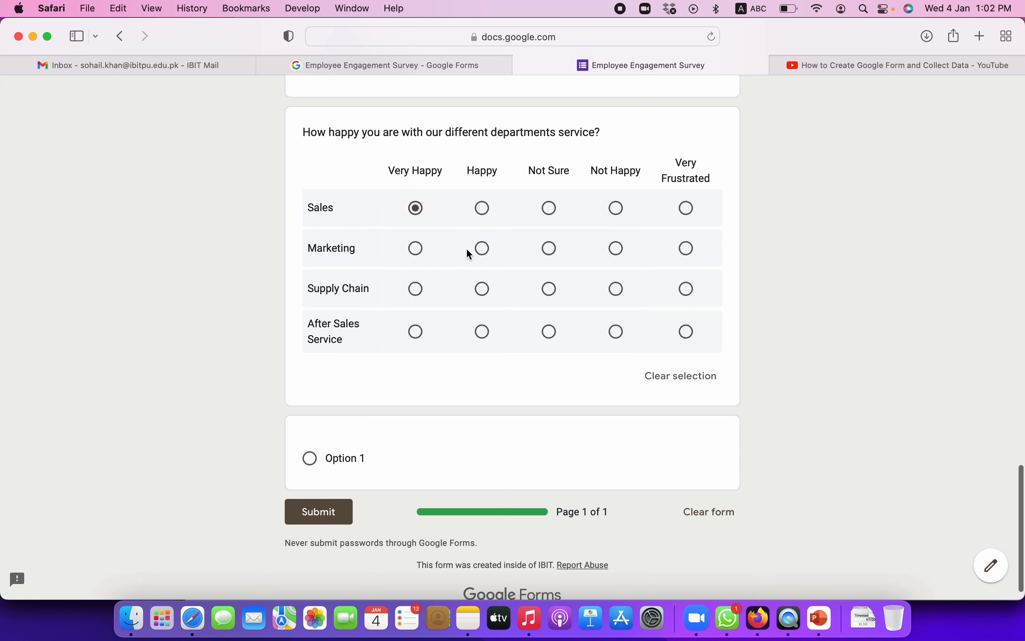
click(479, 249)
click(549, 210)
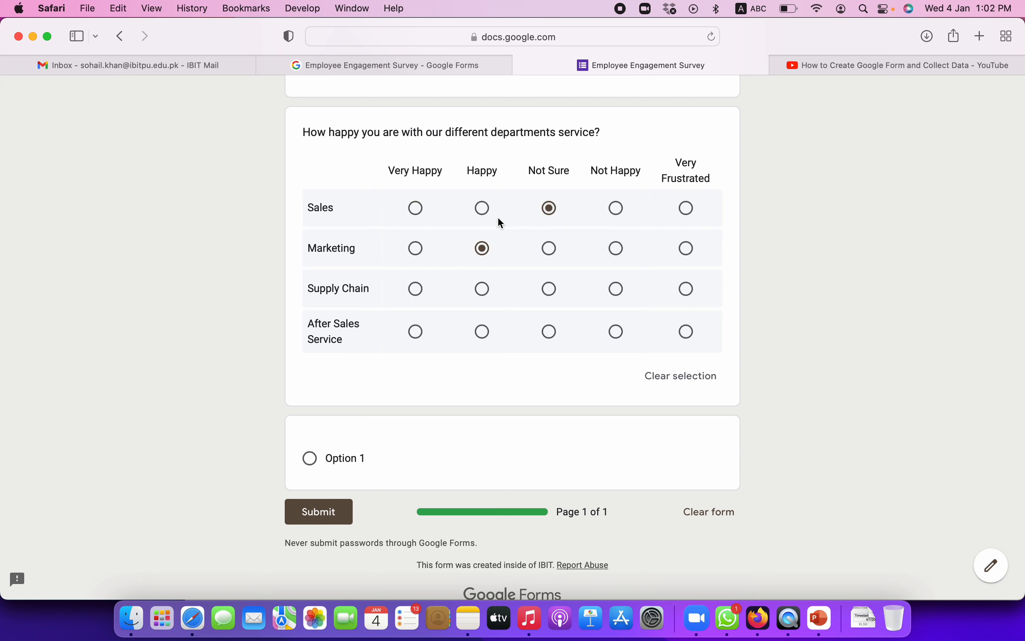
click(484, 209)
click(551, 209)
click(623, 212)
click(482, 209)
click(550, 290)
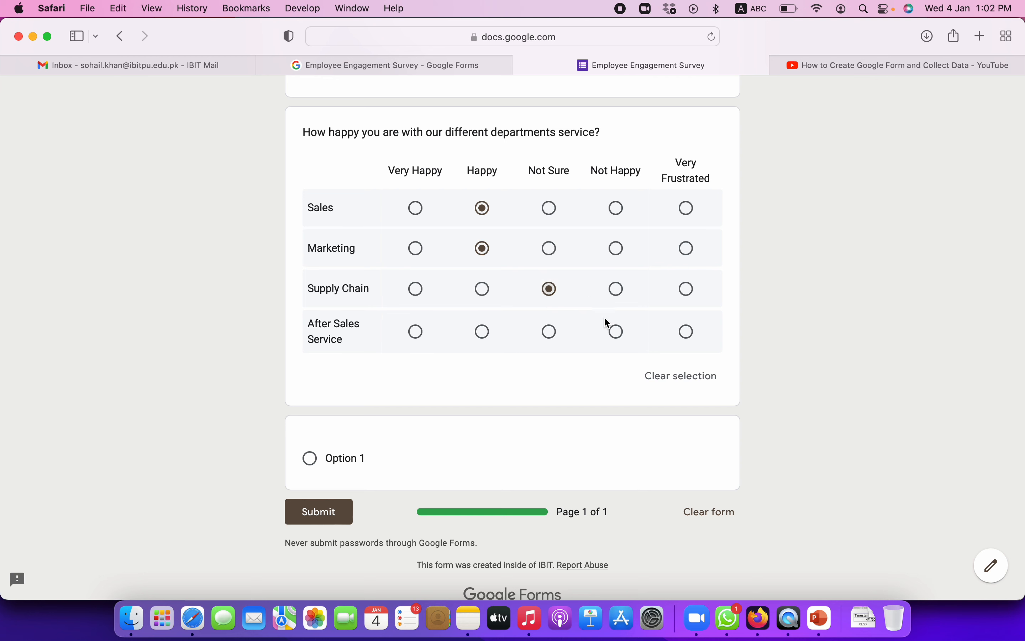
click(617, 334)
Check the grid in the form editor, and back in the preview change the Sales answer to Very Happy.
click(374, 64)
scroll(536, 409, down, 1)
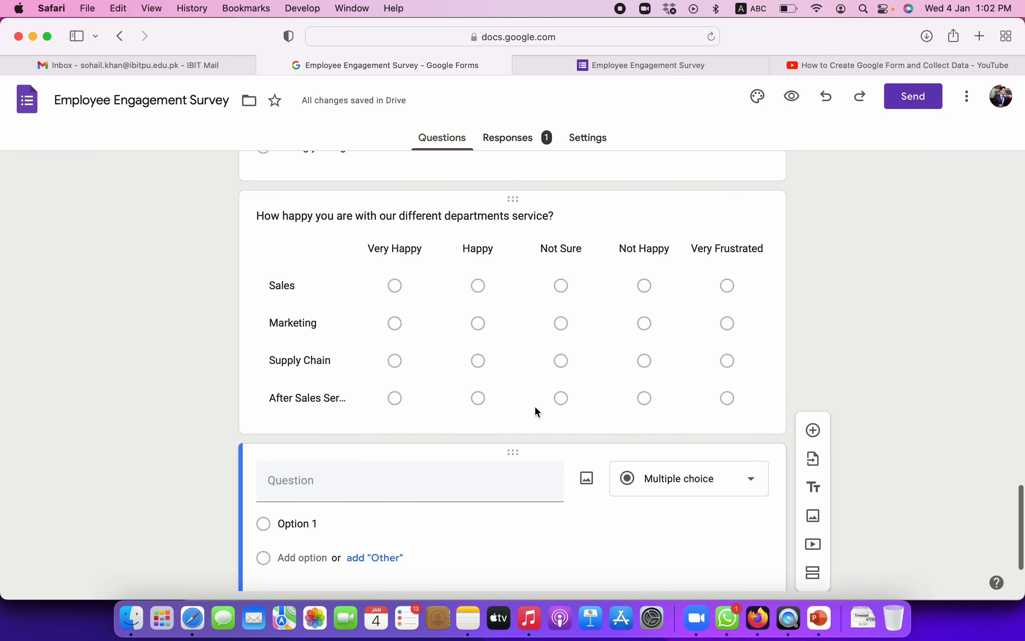
click(652, 61)
click(548, 208)
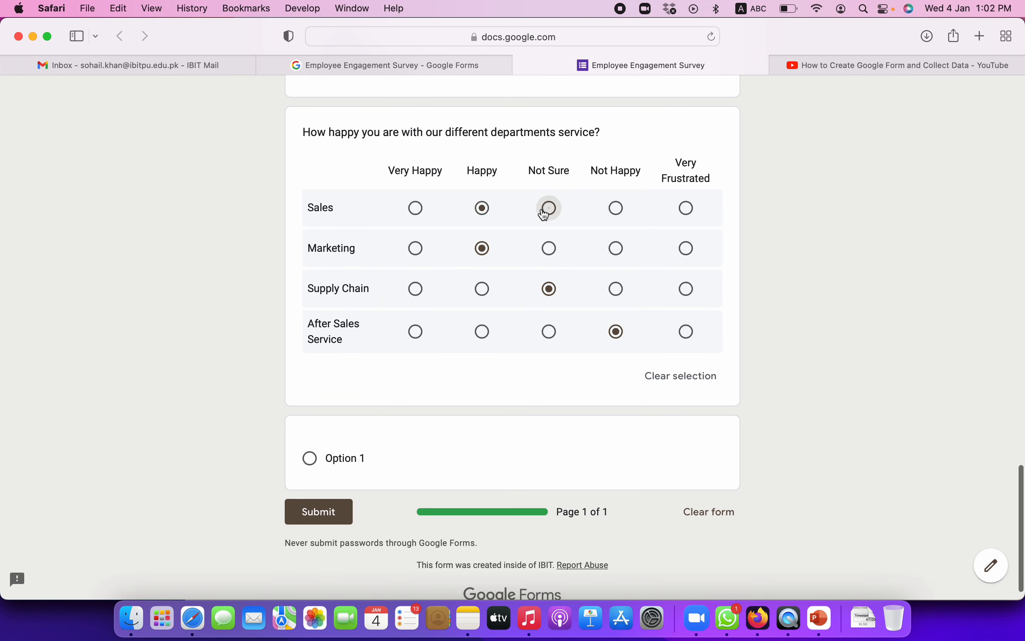
click(485, 211)
click(418, 215)
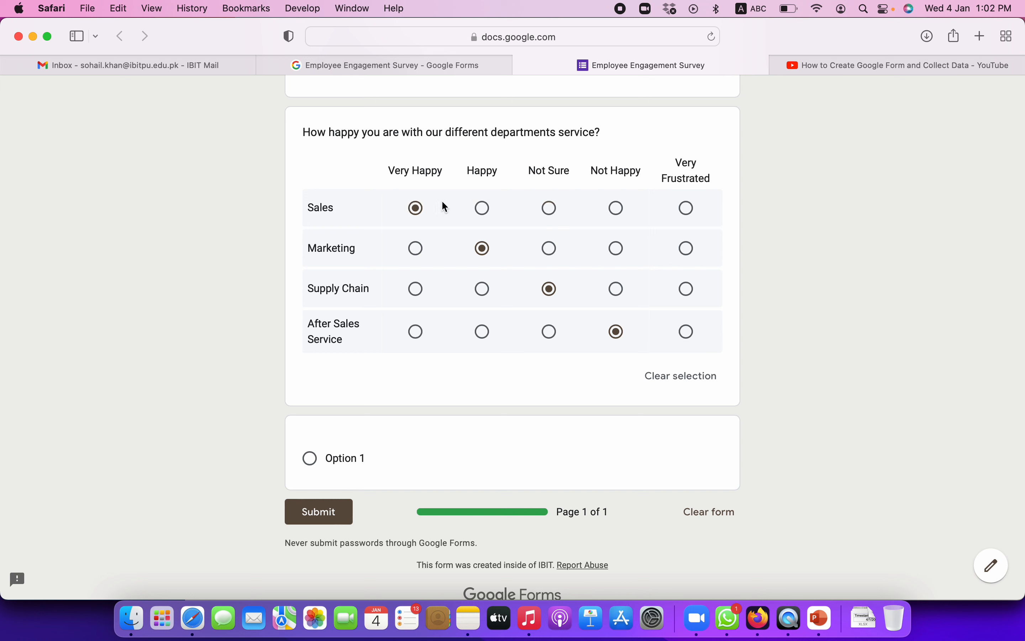
Return to the form editor and change the departments question's type to Checkbox grid.
mouse_move(442, 66)
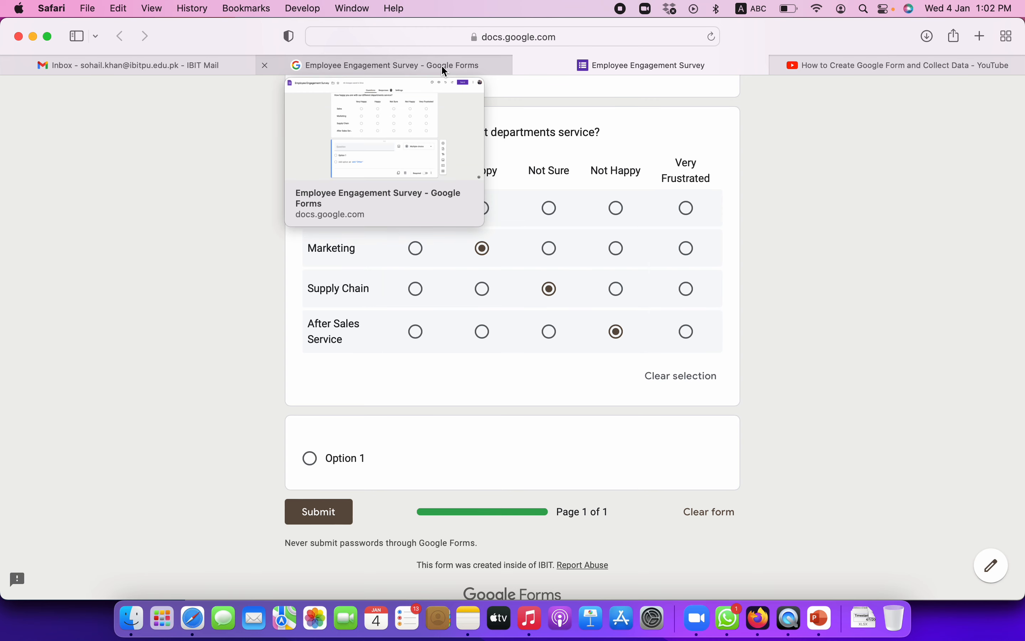
click(442, 67)
click(443, 282)
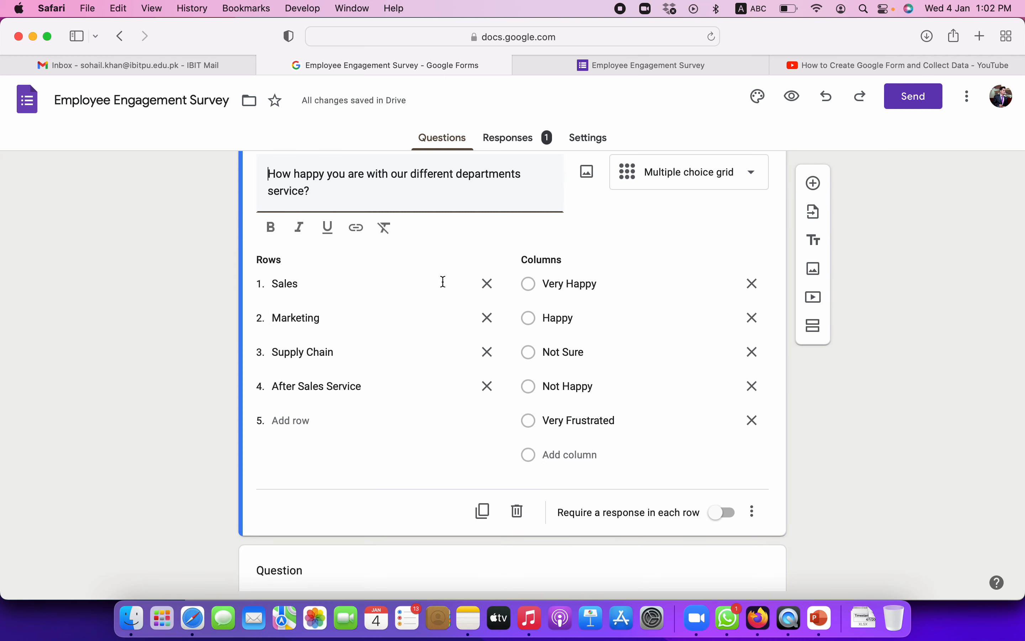
scroll(539, 314, up, 1)
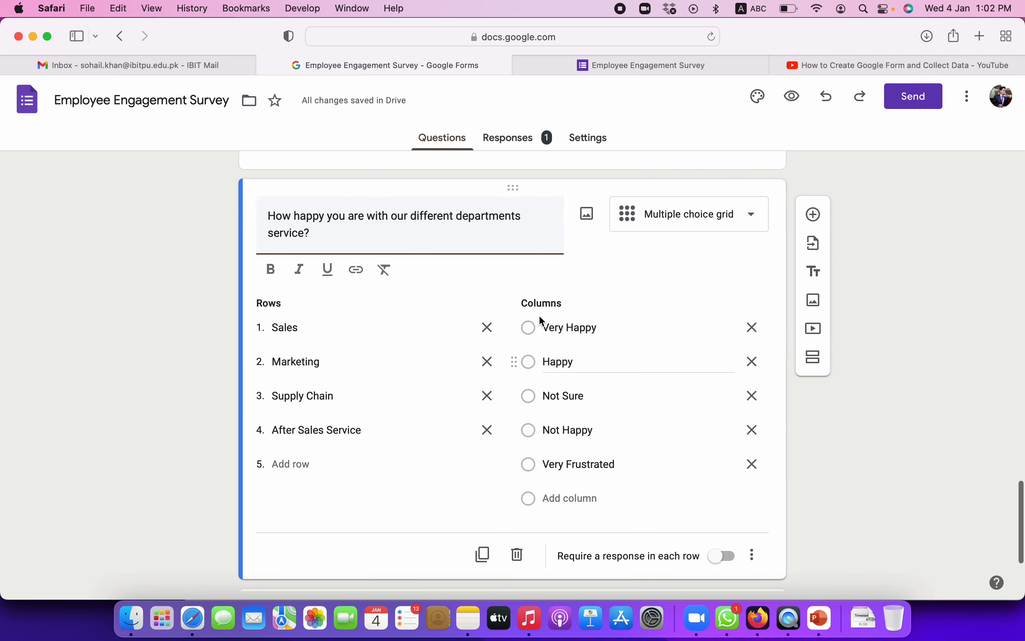
click(696, 224)
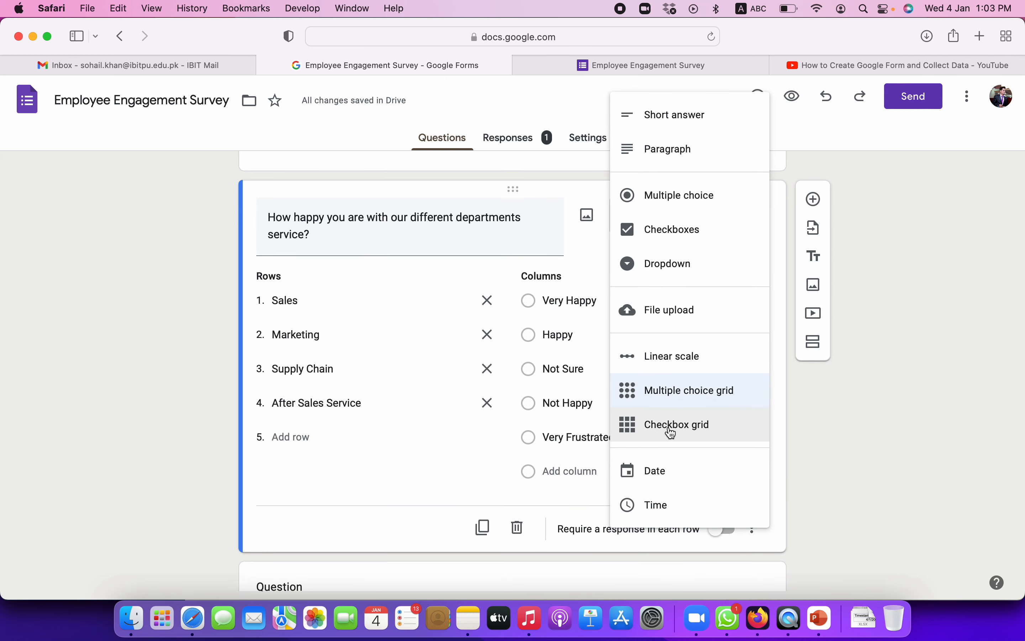
click(672, 433)
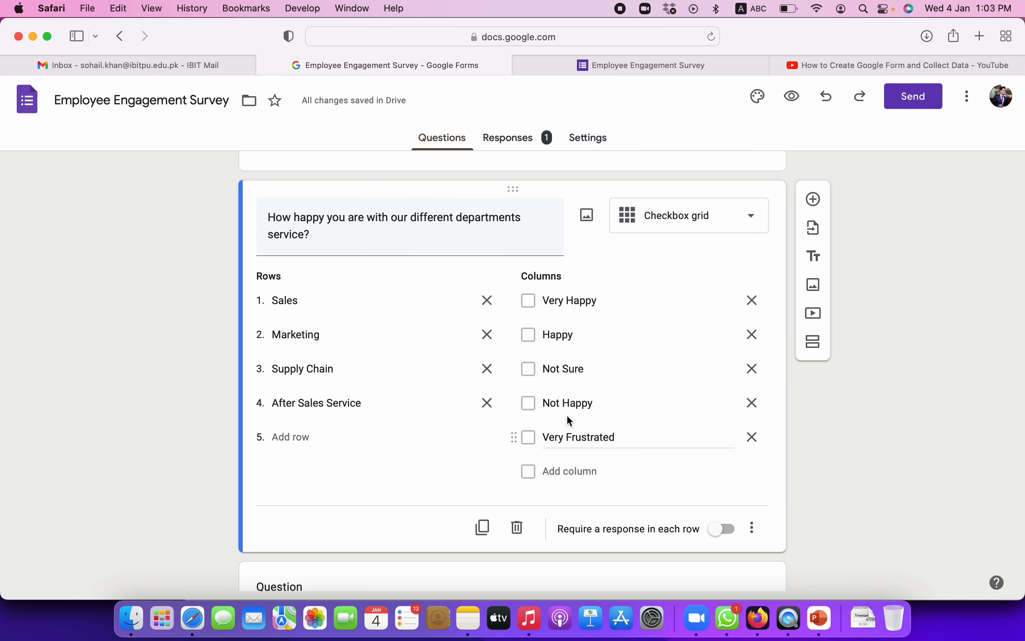
Reload the preview and additionally select Happy and Not Sure for Sales, Not Sure for Marketing and Happy for Supply Chain.
click(651, 64)
click(711, 37)
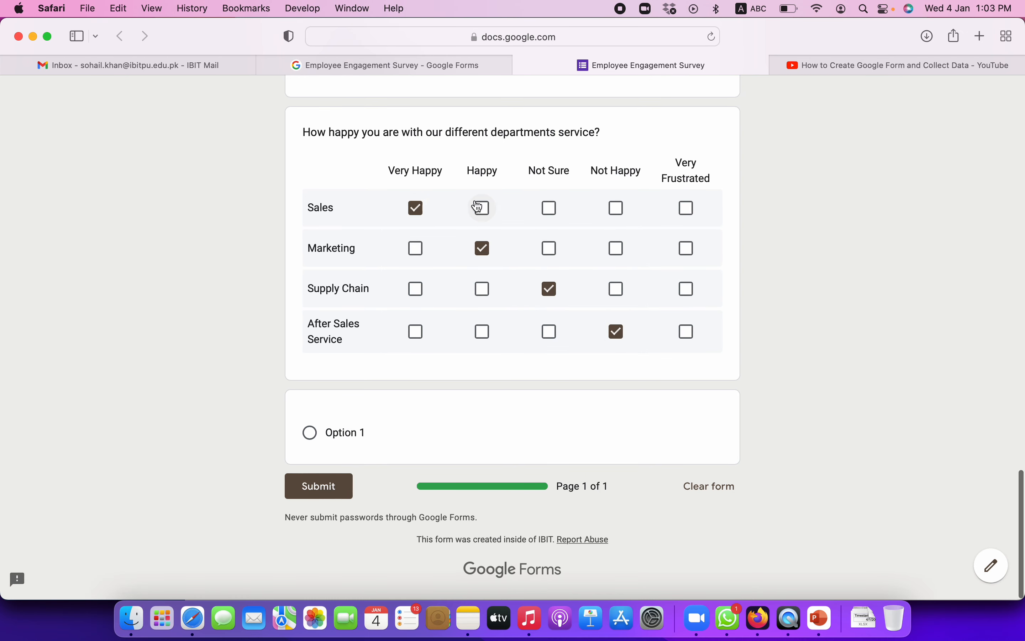
click(482, 207)
click(548, 217)
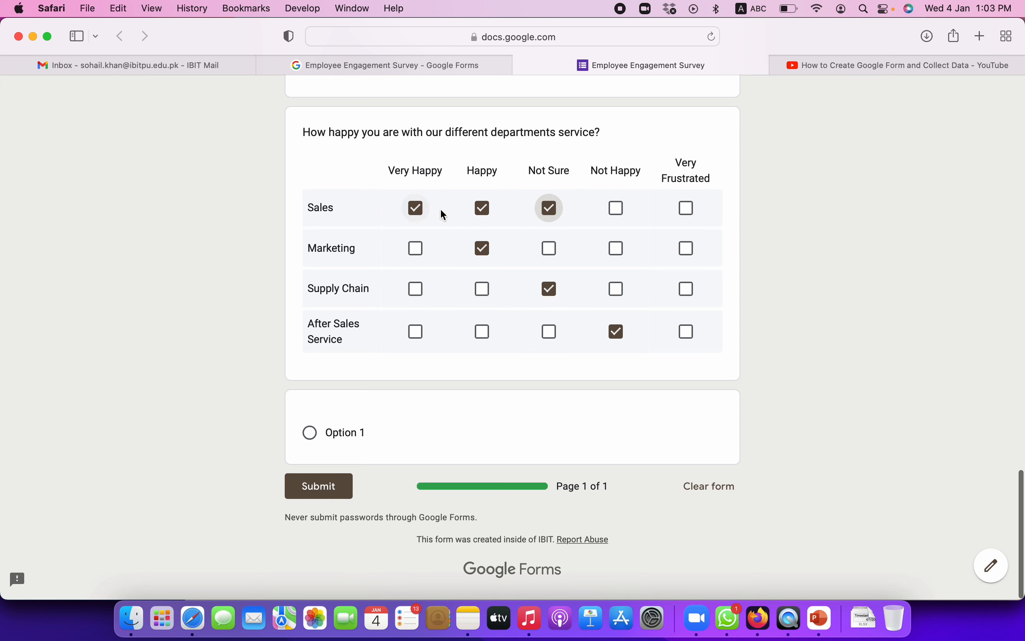
click(557, 252)
click(482, 289)
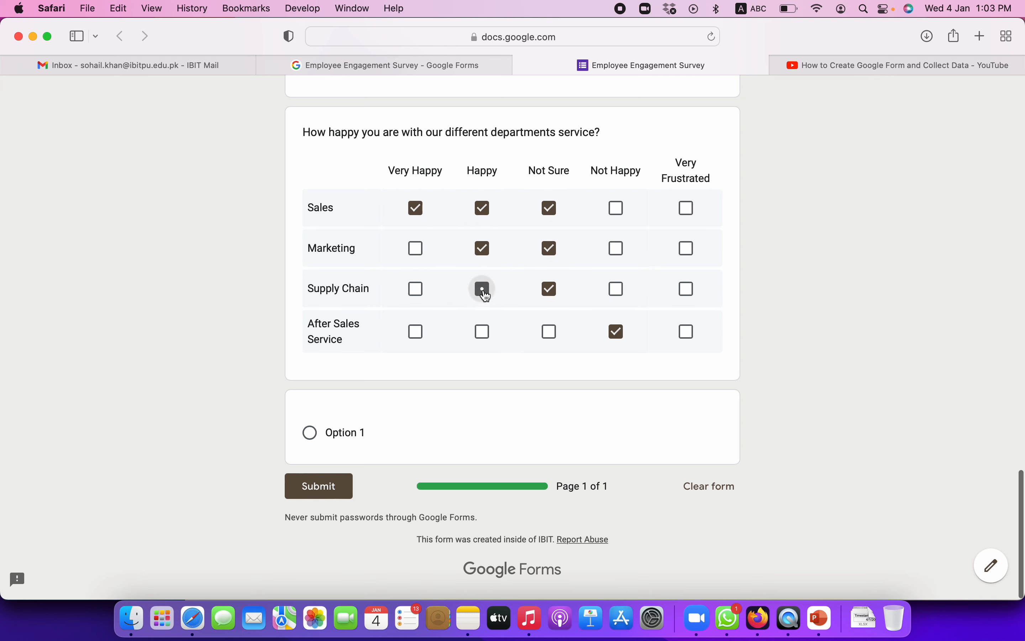
Return to the form editor and change the blank question below the checkbox grid to the Dropdown type.
click(417, 67)
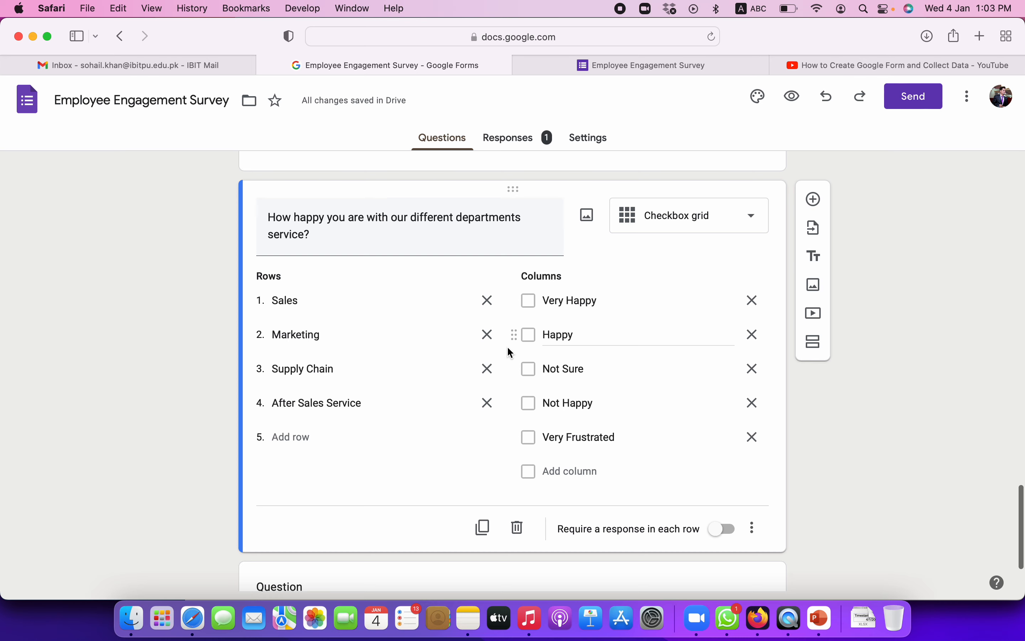
scroll(730, 341, down, 3)
scroll(739, 343, up, 3)
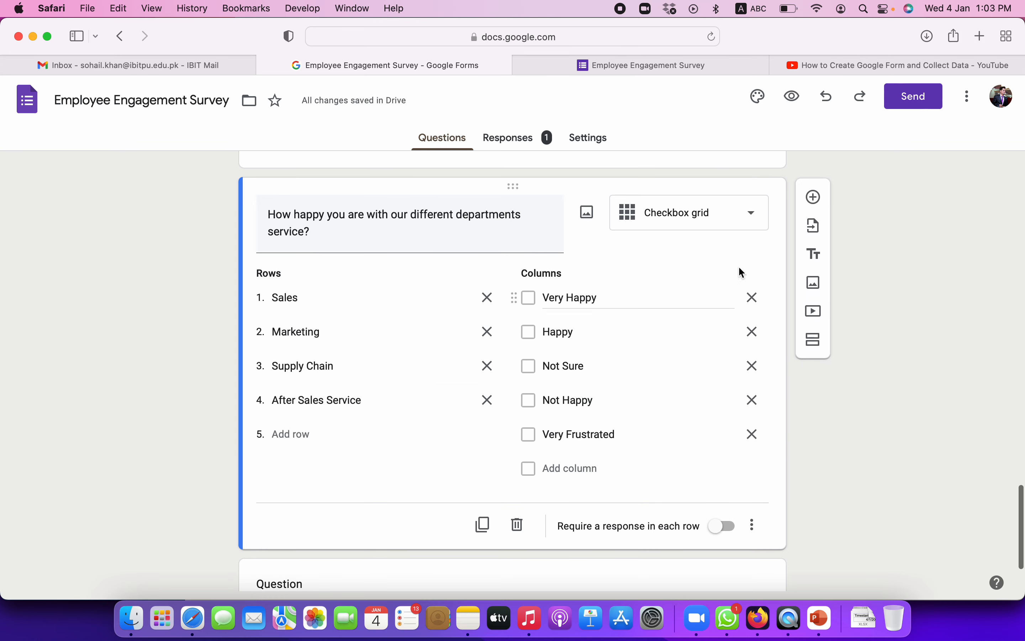
click(751, 224)
click(837, 449)
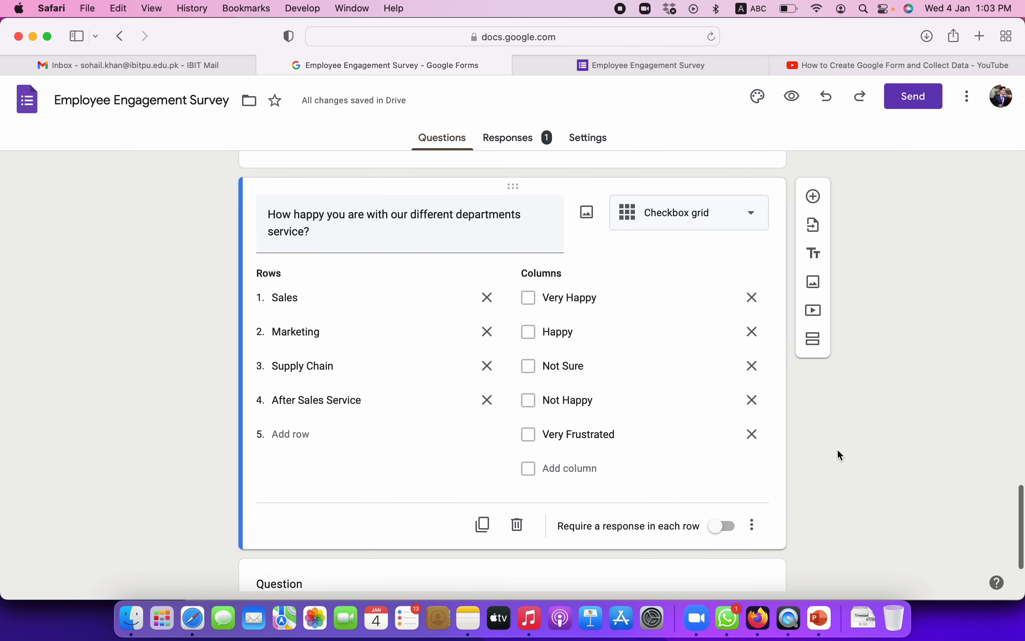
scroll(781, 484, down, 3)
click(373, 486)
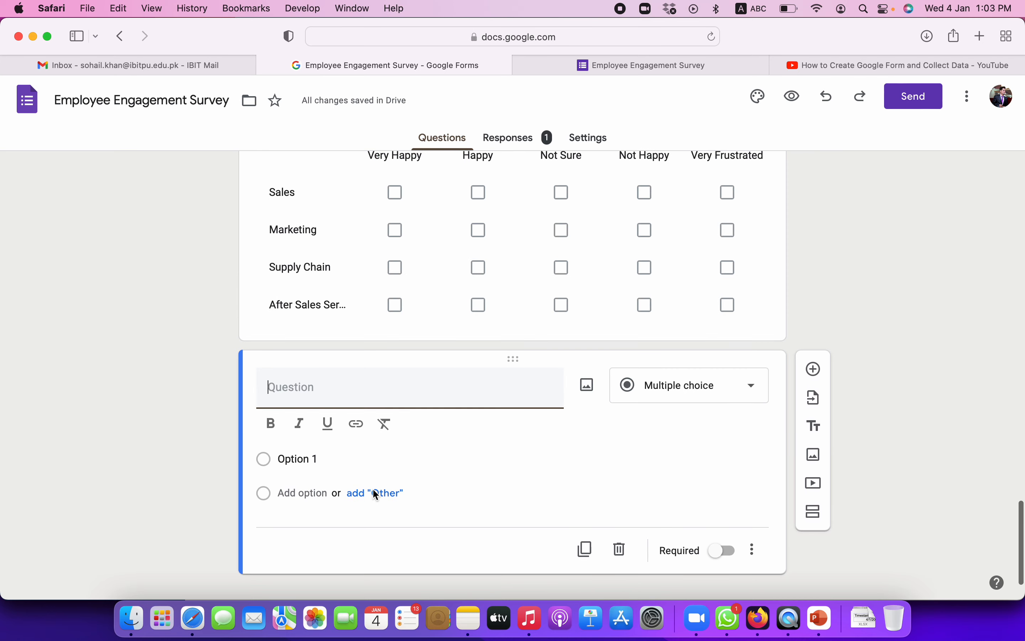
click(690, 357)
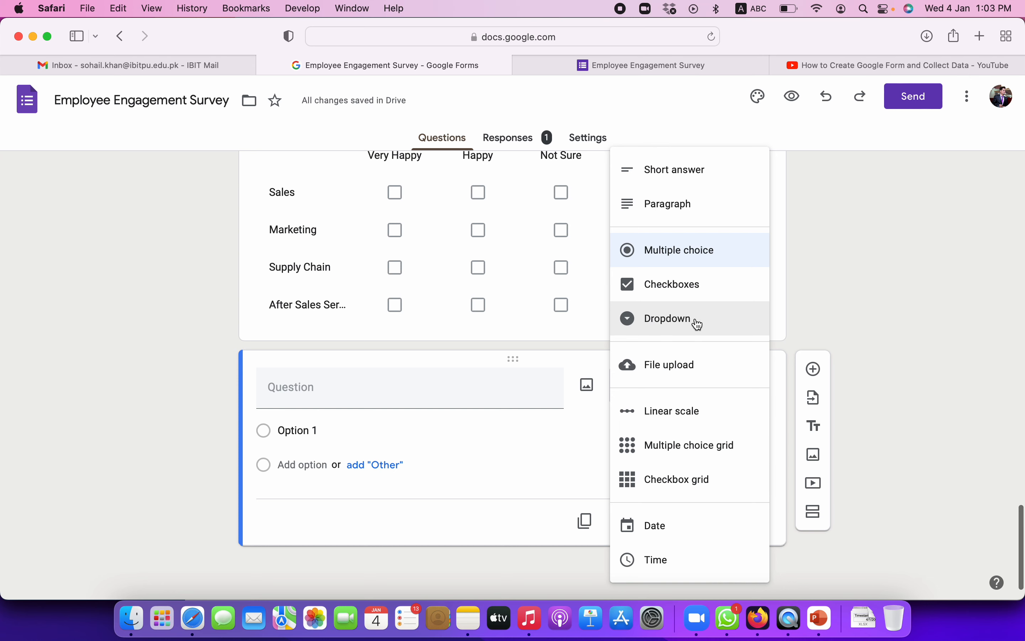
click(678, 325)
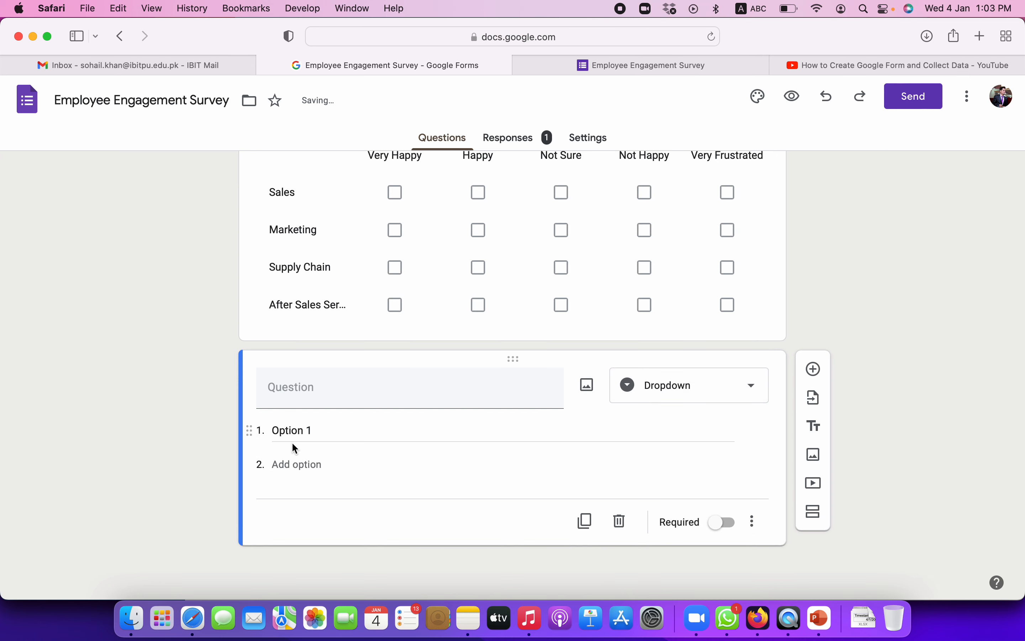
Examine the answer options of the recognition or praise question and return to the untitled dropdown question.
scroll(307, 398, up, 3)
scroll(308, 398, up, 5)
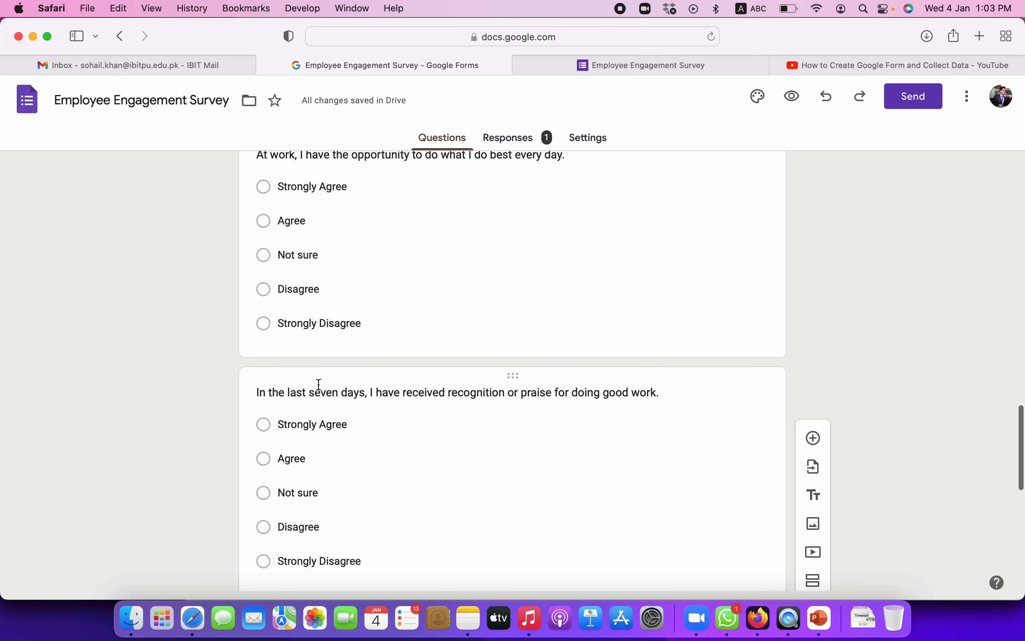
click(319, 389)
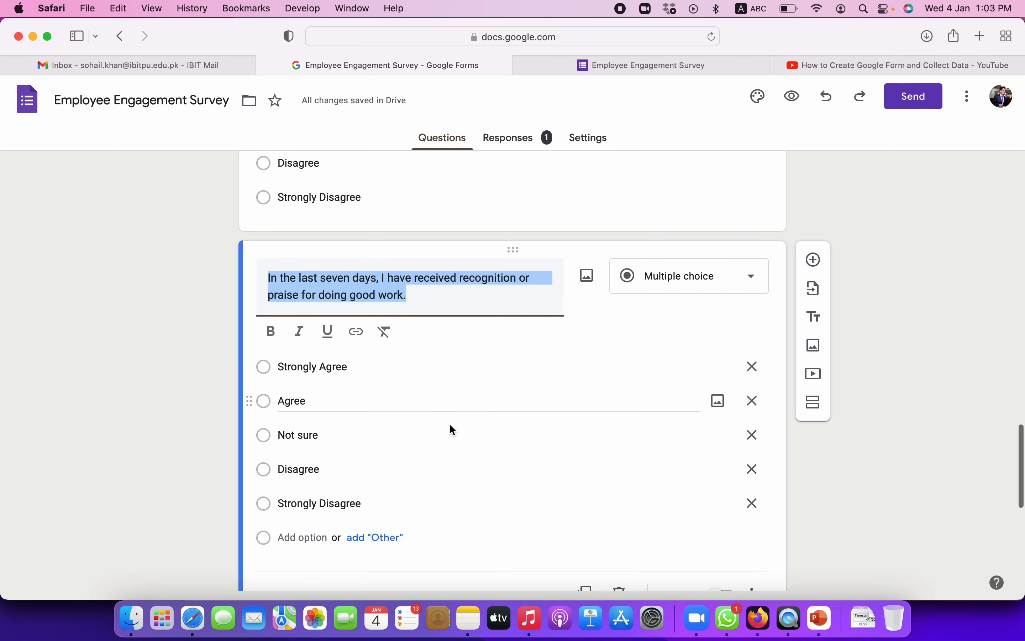
scroll(451, 428, down, 5)
click(586, 432)
scroll(586, 435, down, 10)
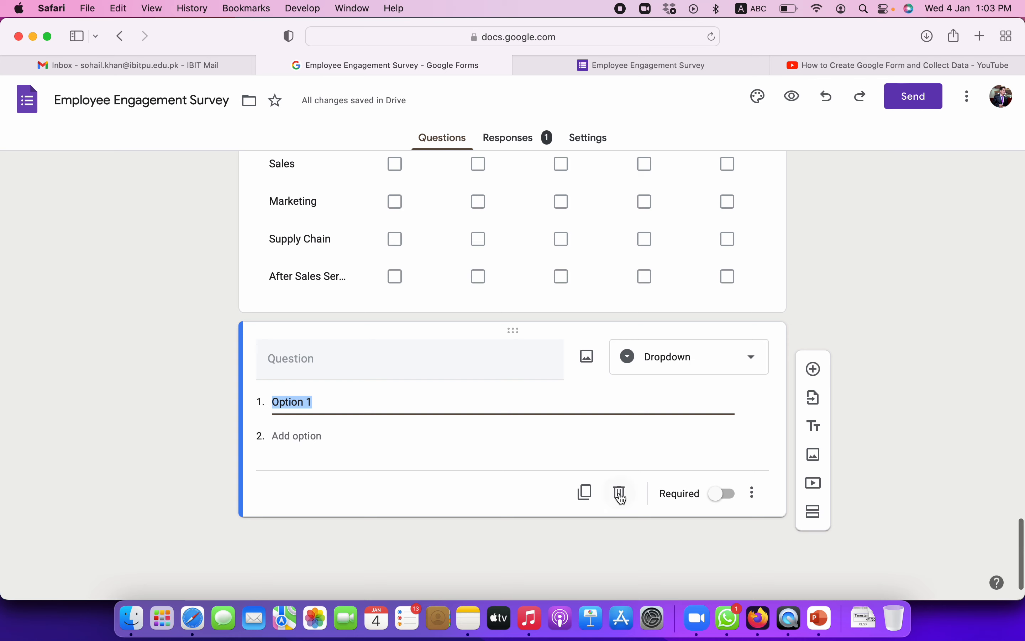
Change the type of the last recognition or praise question from Multiple choice to Dropdown.
scroll(588, 414, up, 10)
click(514, 418)
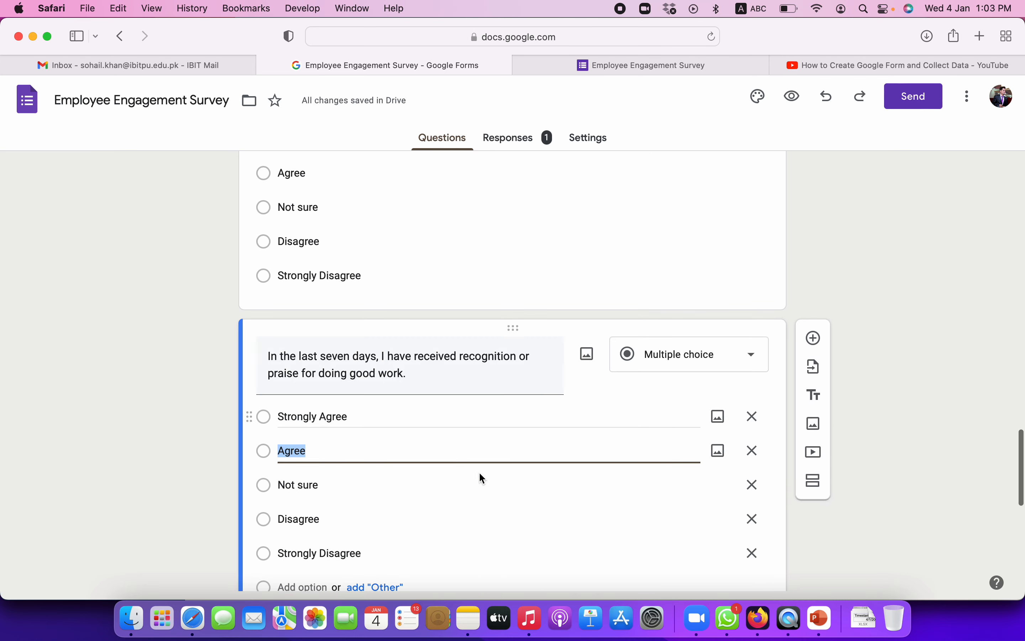
click(683, 365)
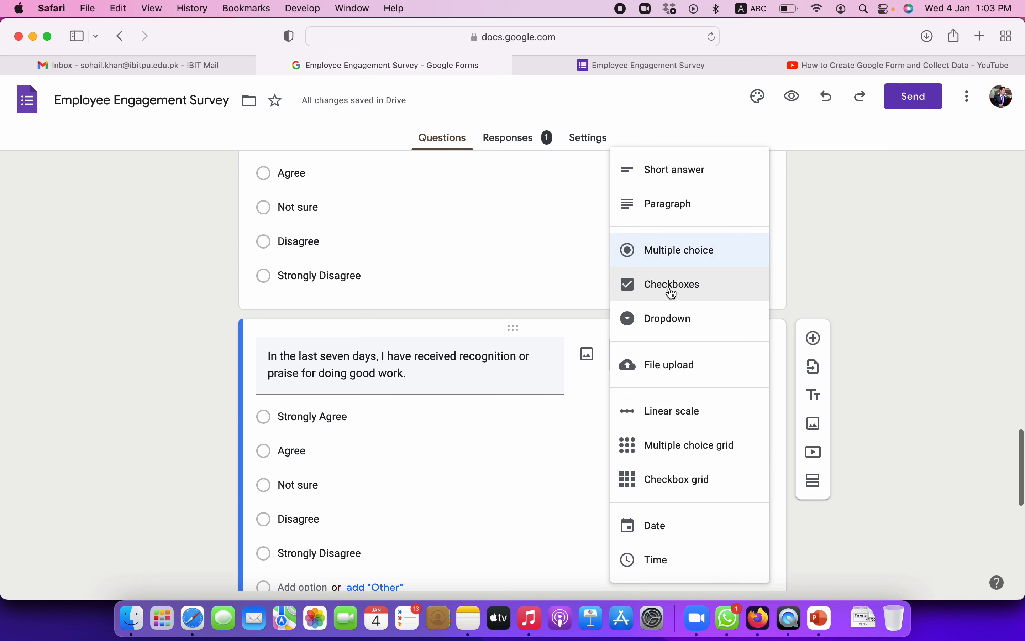
click(668, 320)
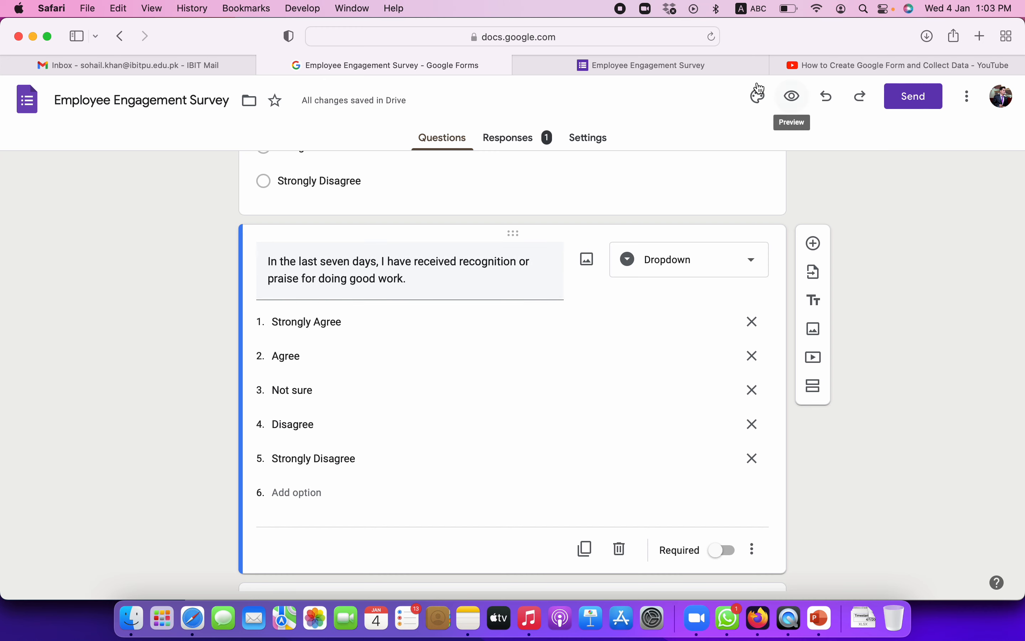
Reload the form preview and try Strongly Agree, Agree and finally Not sure in the recognition question's dropdown.
click(682, 65)
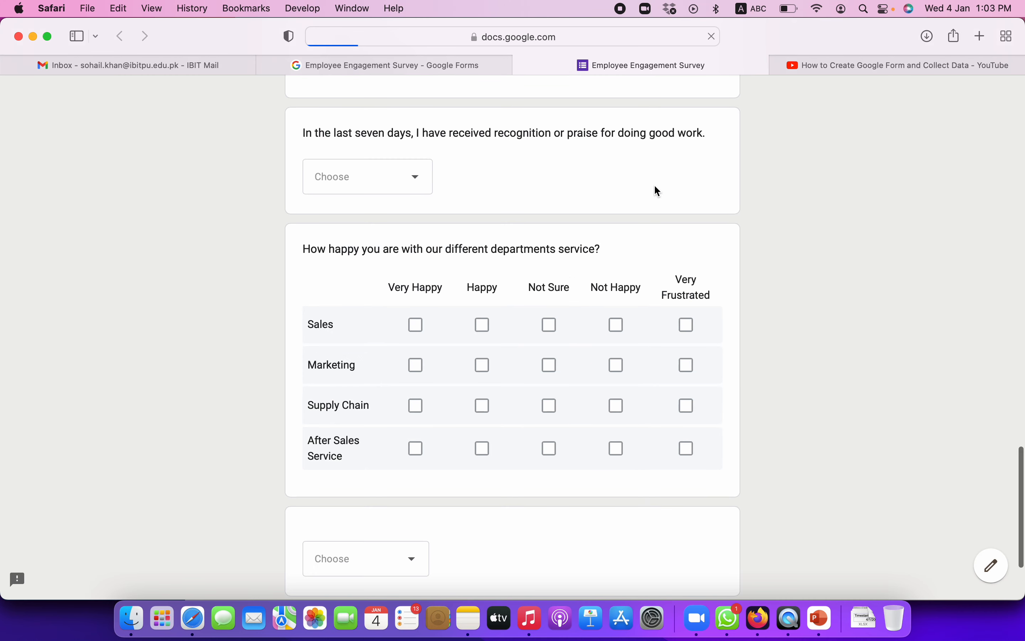
scroll(577, 315, down, 2)
scroll(576, 315, up, 5)
scroll(576, 315, up, 5)
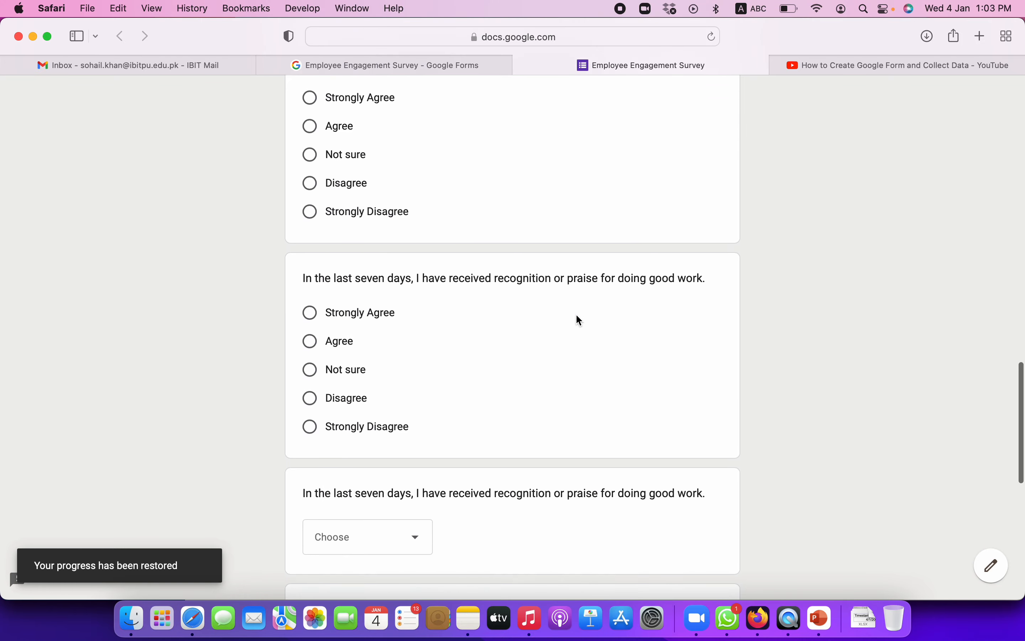
scroll(576, 315, down, 7)
scroll(577, 311, up, 4)
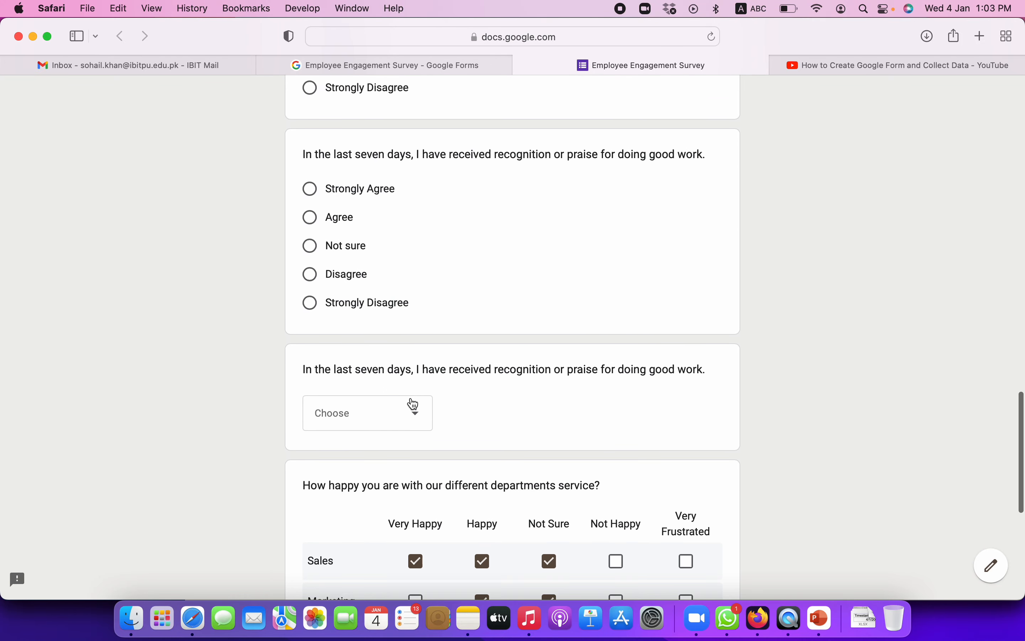
click(418, 422)
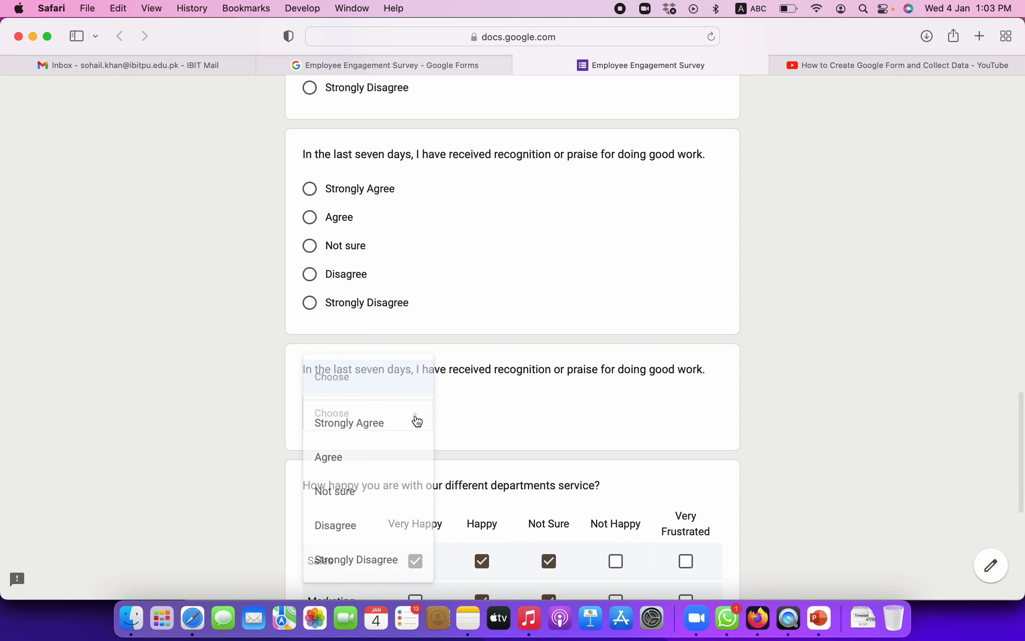
click(359, 429)
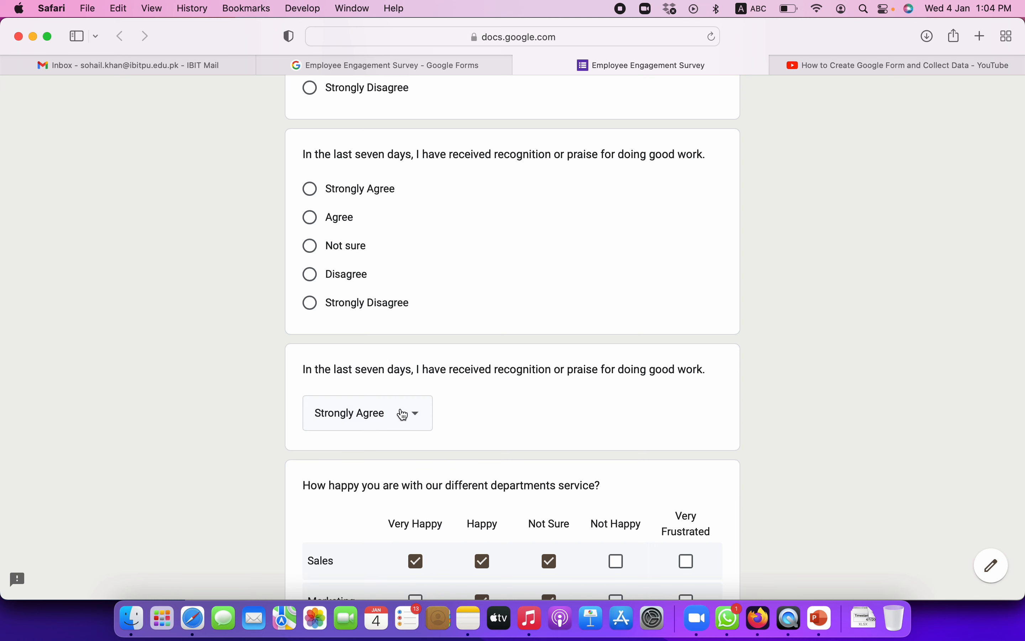
click(402, 417)
click(374, 461)
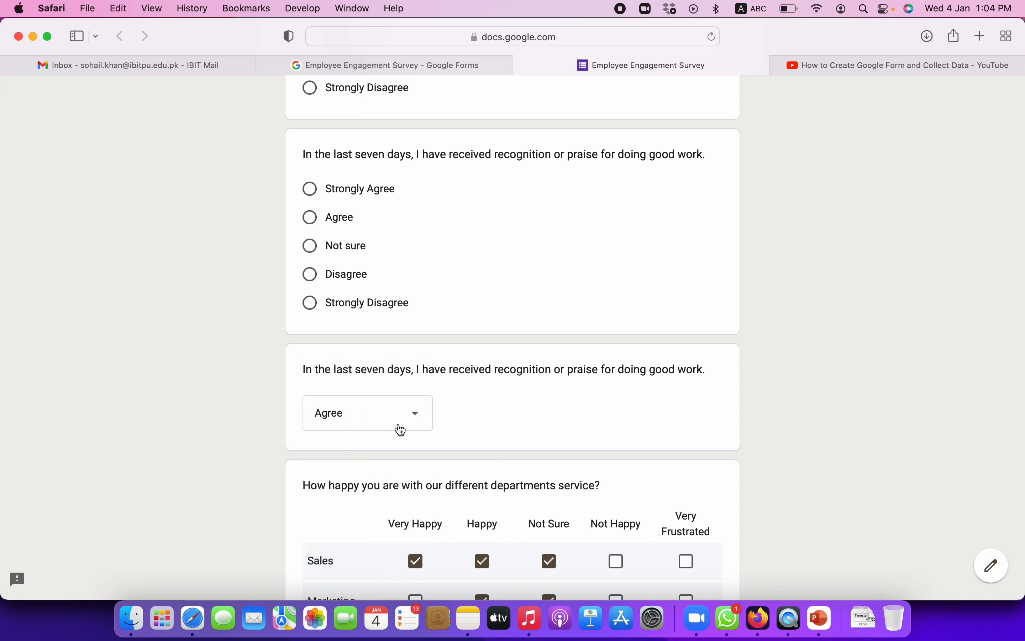
click(413, 418)
click(370, 449)
Return to the form editor, duplicate the recognition dropdown question and change the copy's type to Linear scale.
click(426, 65)
scroll(552, 424, down, 2)
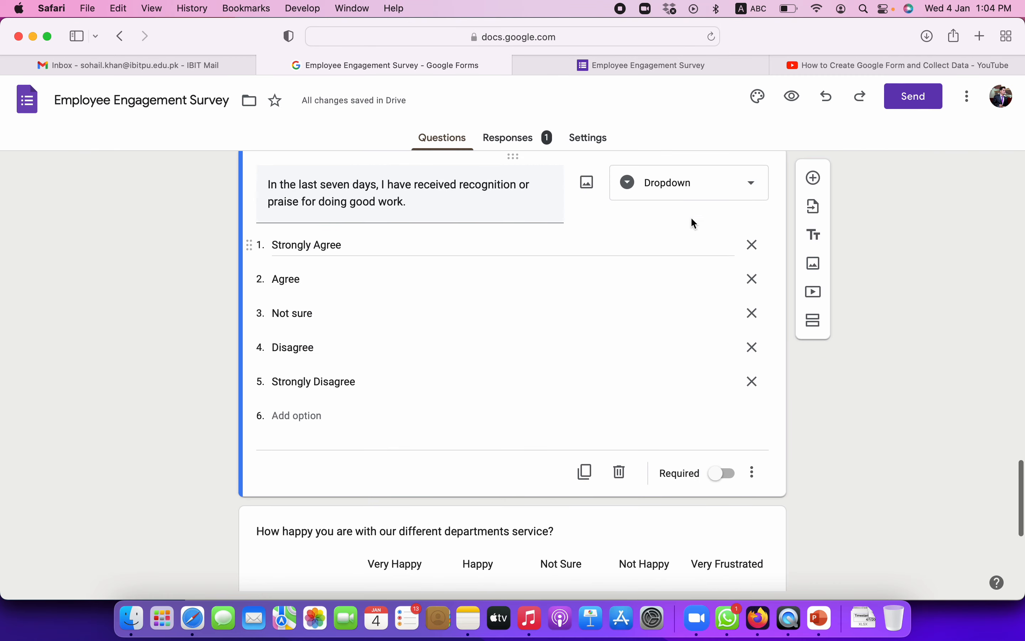
click(699, 192)
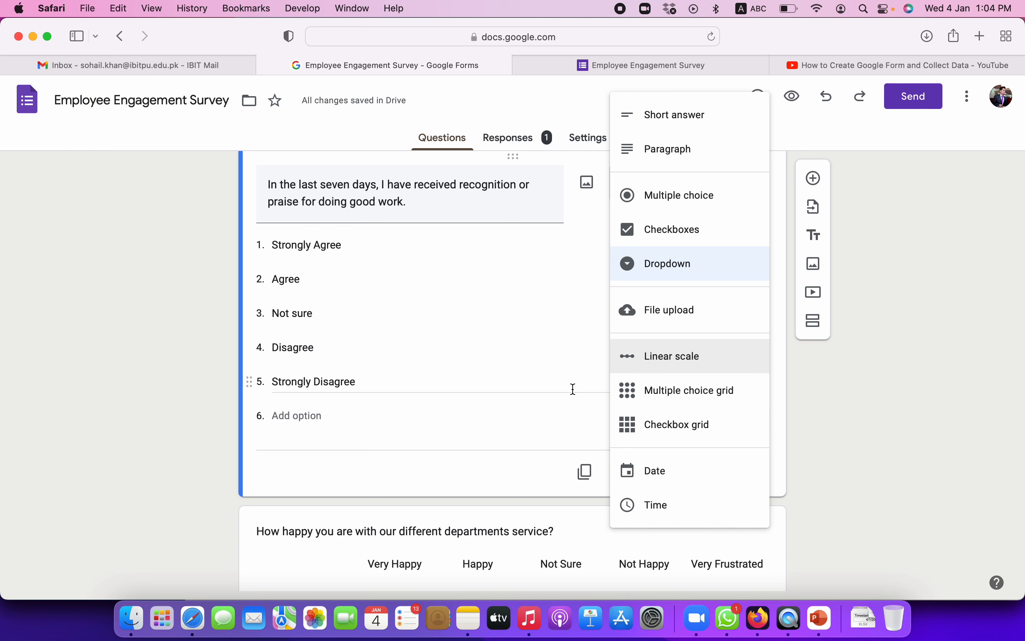
click(473, 464)
click(586, 471)
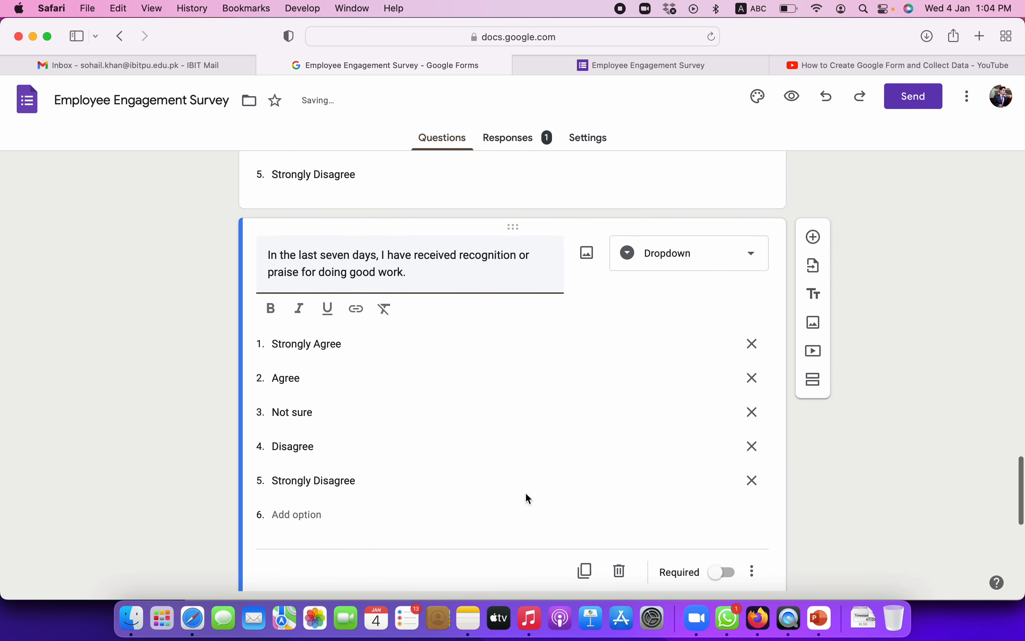
click(673, 226)
click(673, 358)
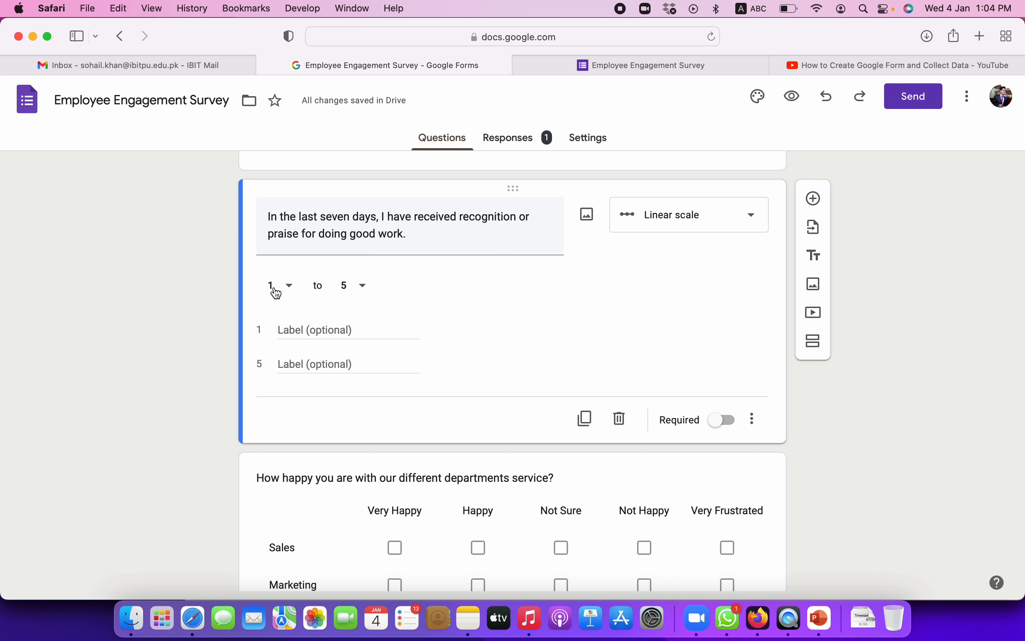
Label the linear scale's value 1 as Strongly Disagree and value 5 as Strongly Agree.
click(343, 334)
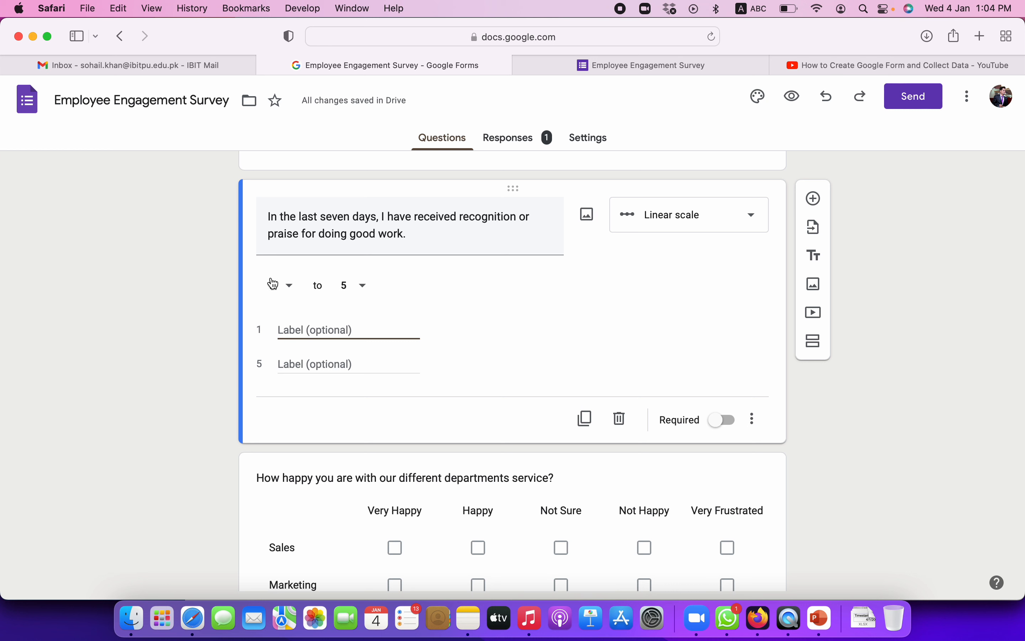
text(Strongly Disgaree)
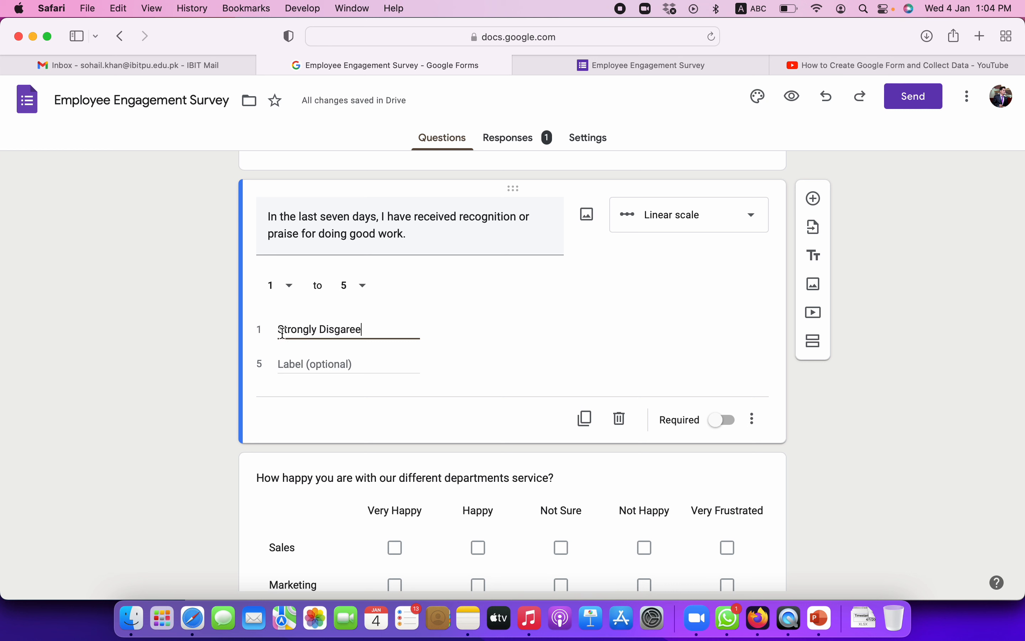
click(291, 363)
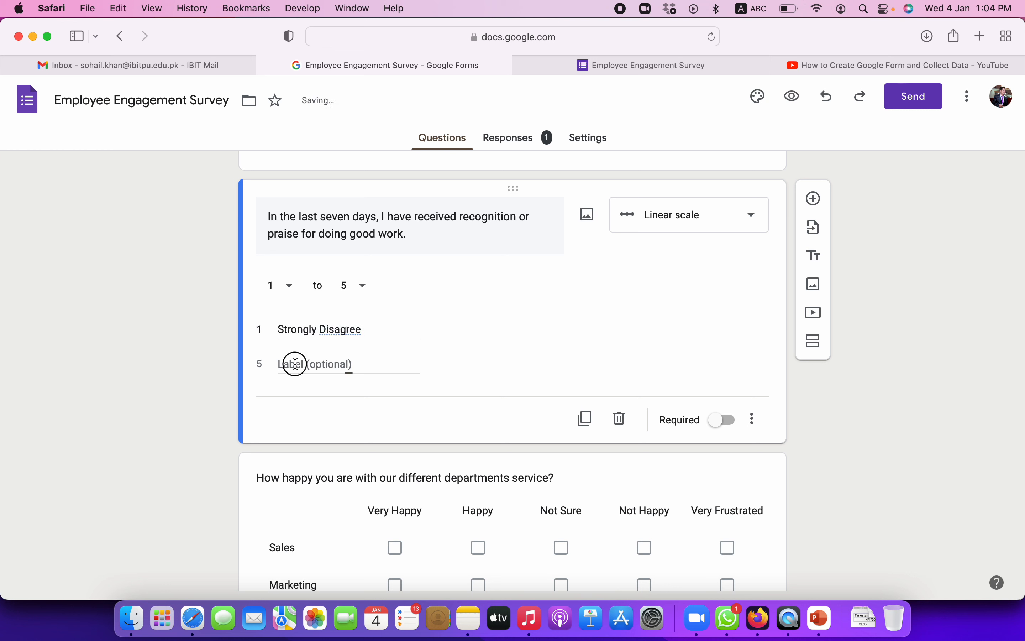
text(Strongly )
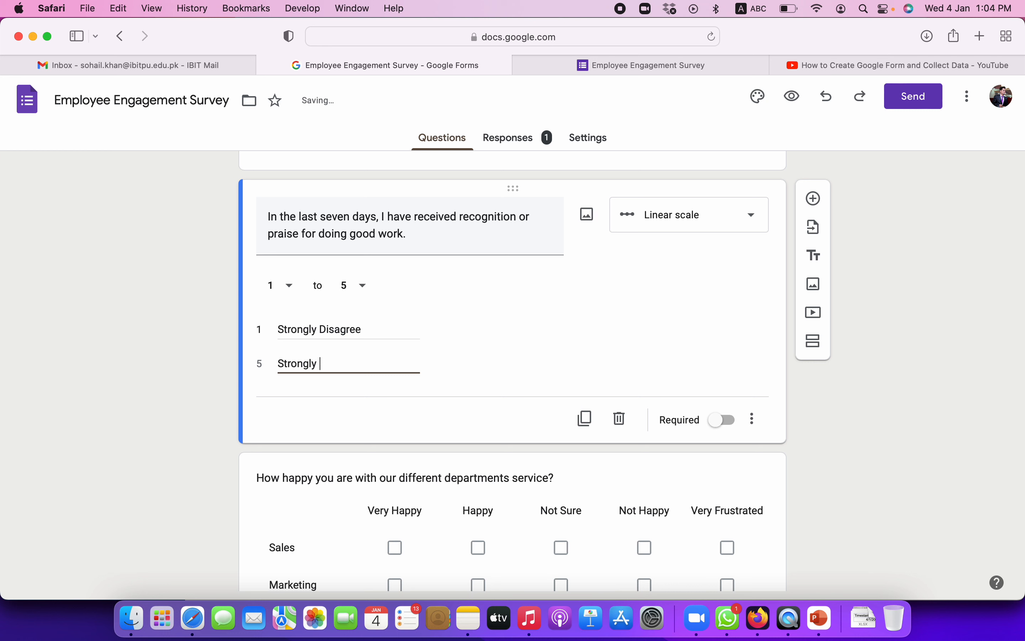
text(Agree)
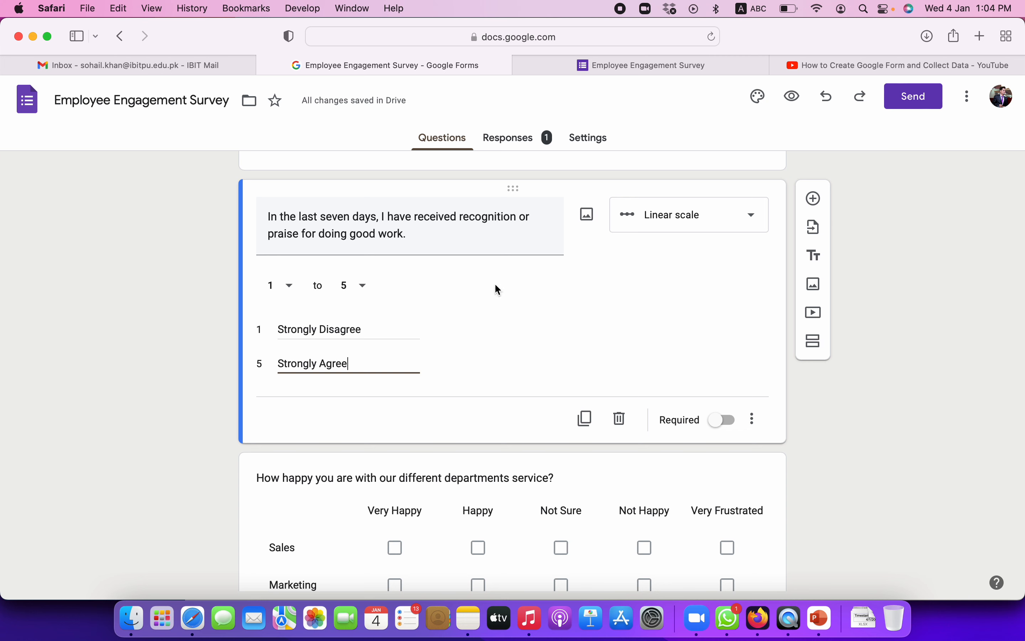
Reload the form preview and try ratings 1, 2 and 5 on the linear scale question, settling on 2.
click(686, 63)
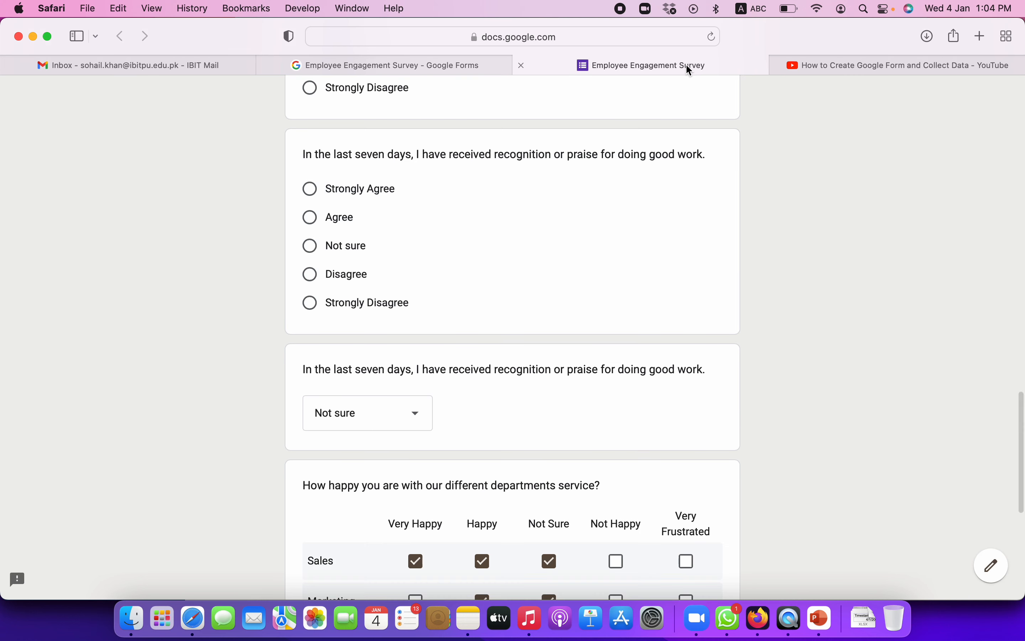
click(715, 39)
scroll(509, 386, down, 6)
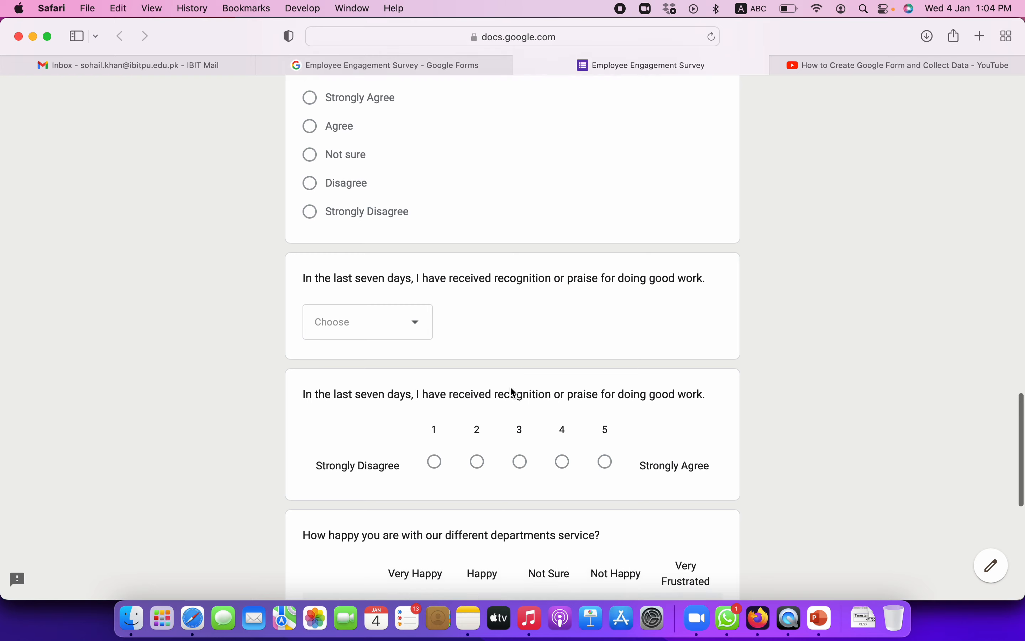
scroll(513, 393, down, 1)
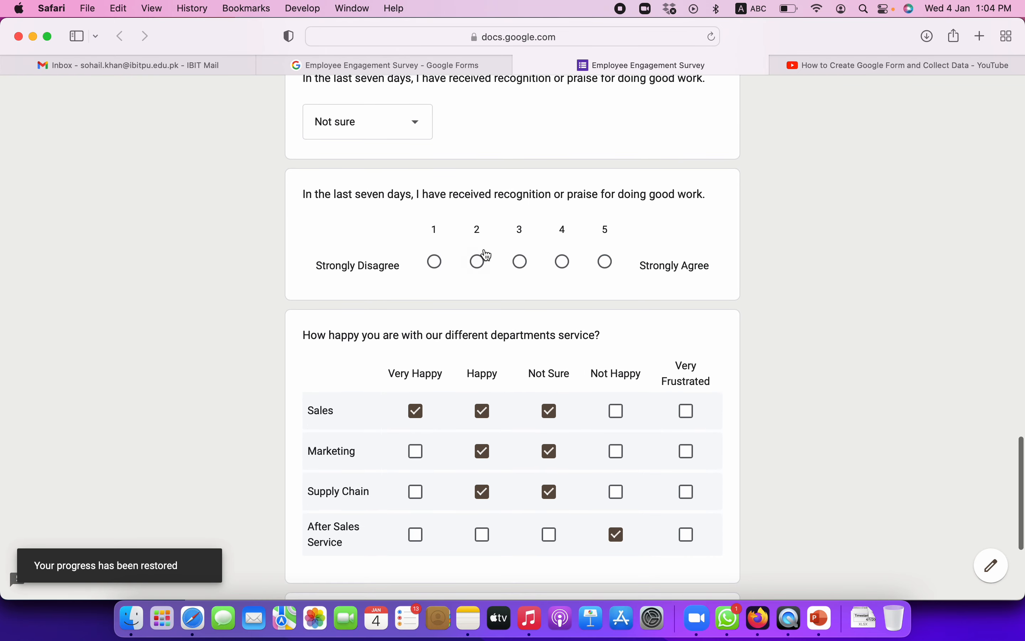
click(436, 262)
click(481, 267)
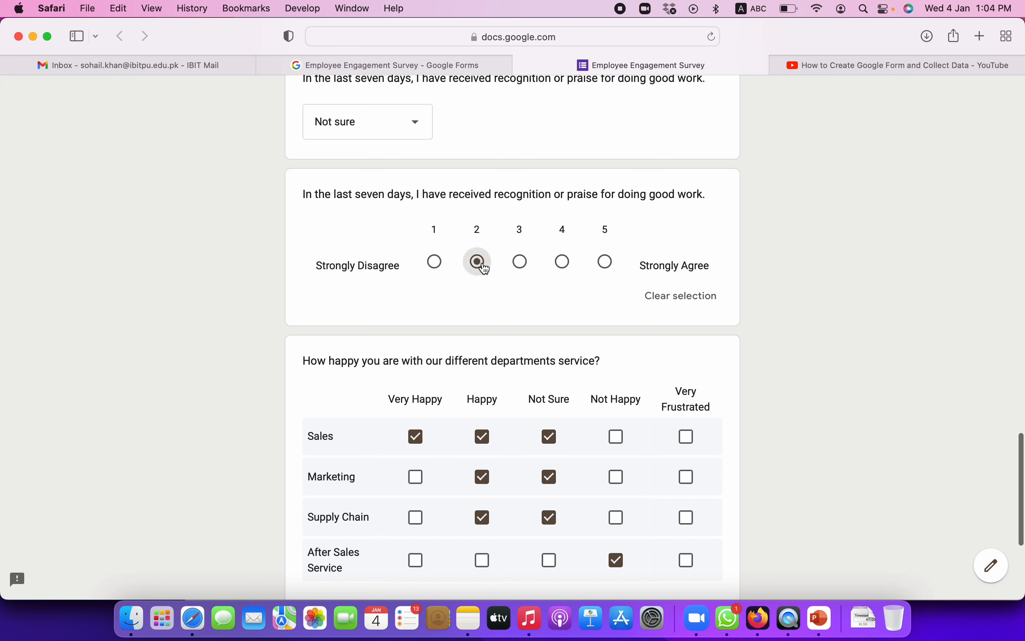
click(610, 269)
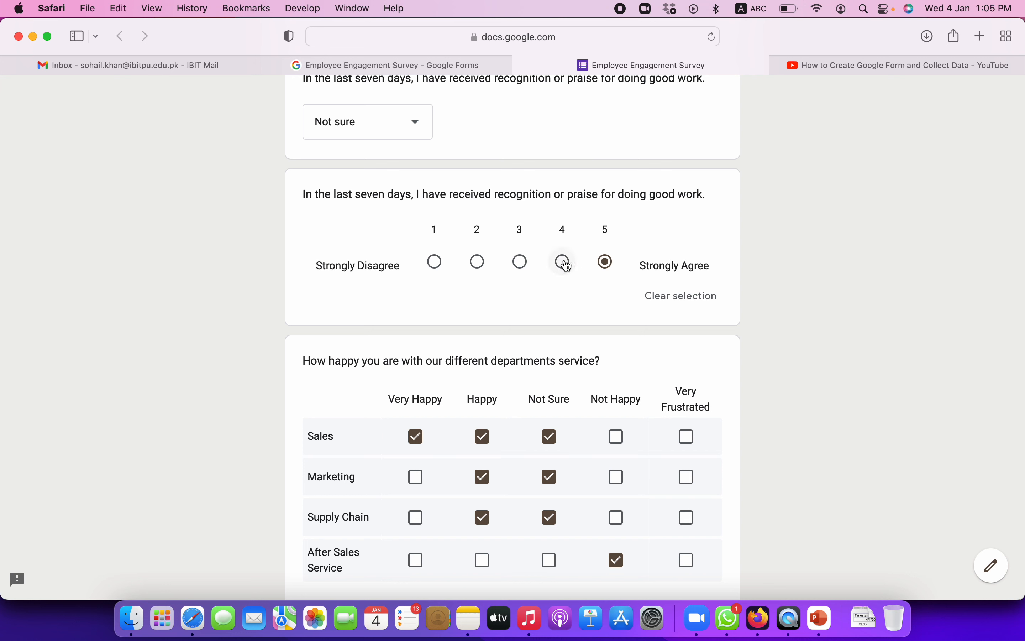
click(479, 266)
Try Agree and settle on Strongly Disagree in the multiple choice recognition question above the dropdown.
scroll(428, 259, up, 7)
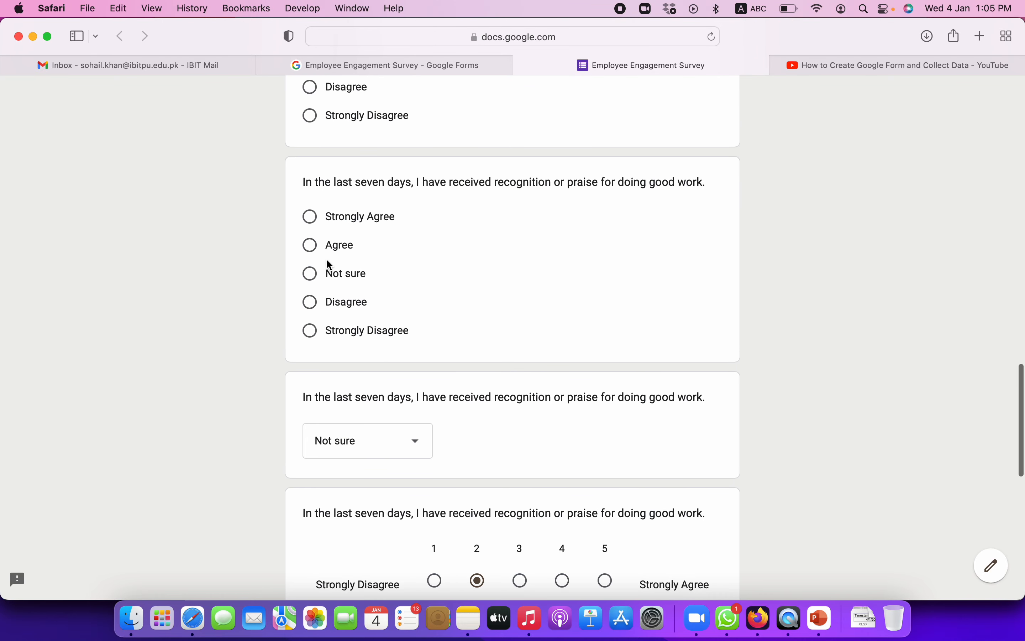
click(356, 245)
click(339, 274)
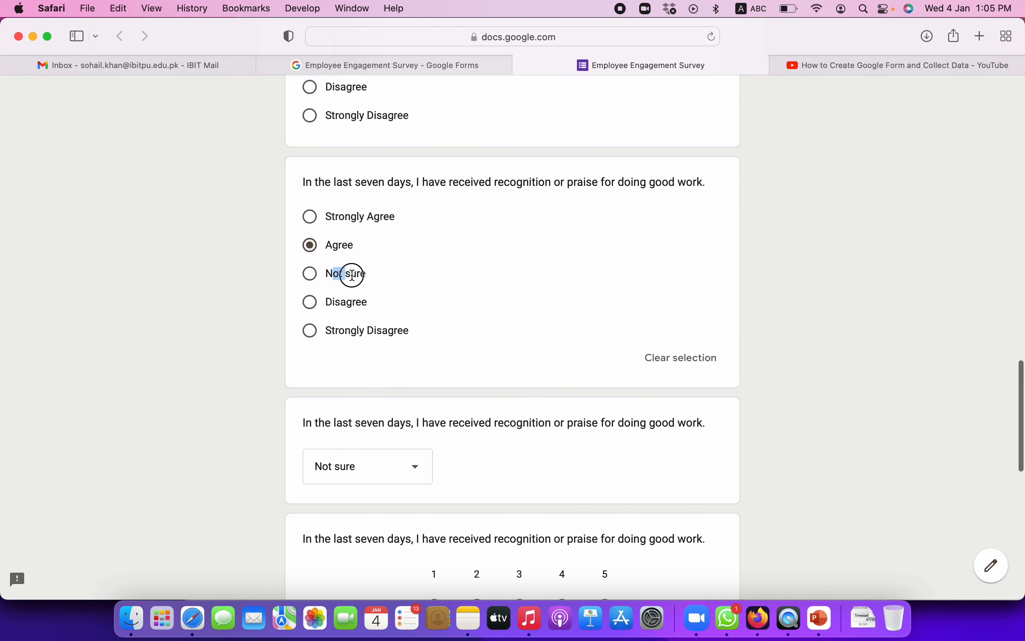
click(361, 331)
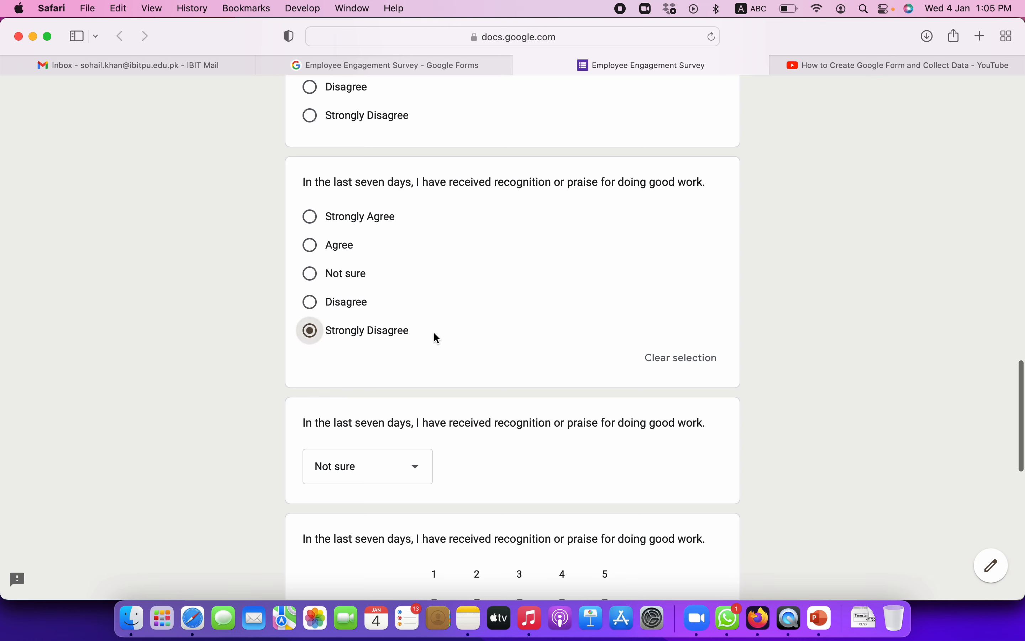
Return to the form editor and title the blank dropdown question below the departments grid "What is your DOB?".
click(449, 68)
scroll(521, 341, down, 2)
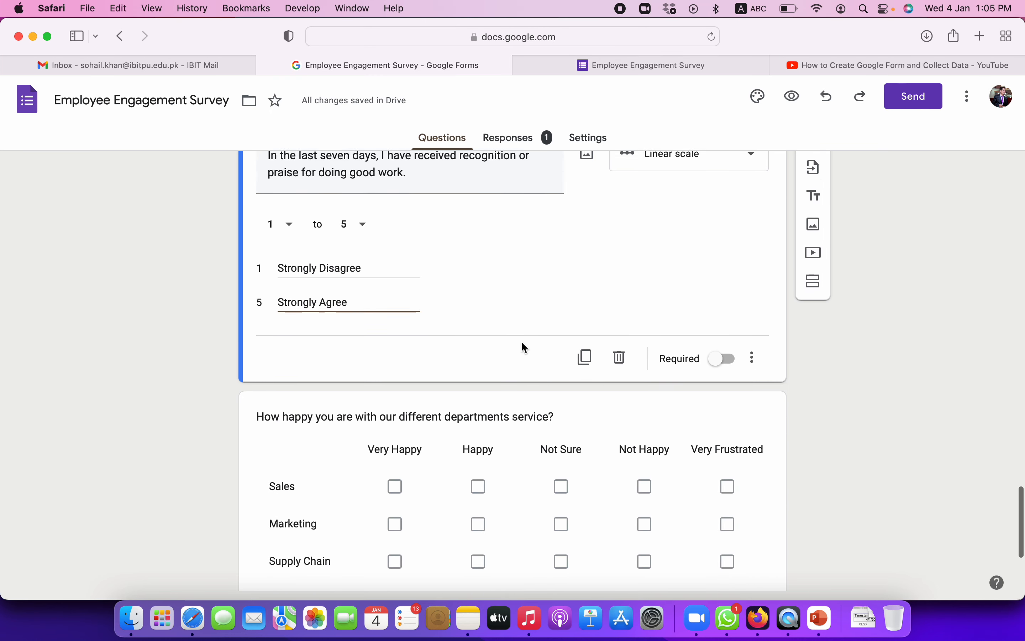
scroll(697, 222, up, 3)
click(691, 218)
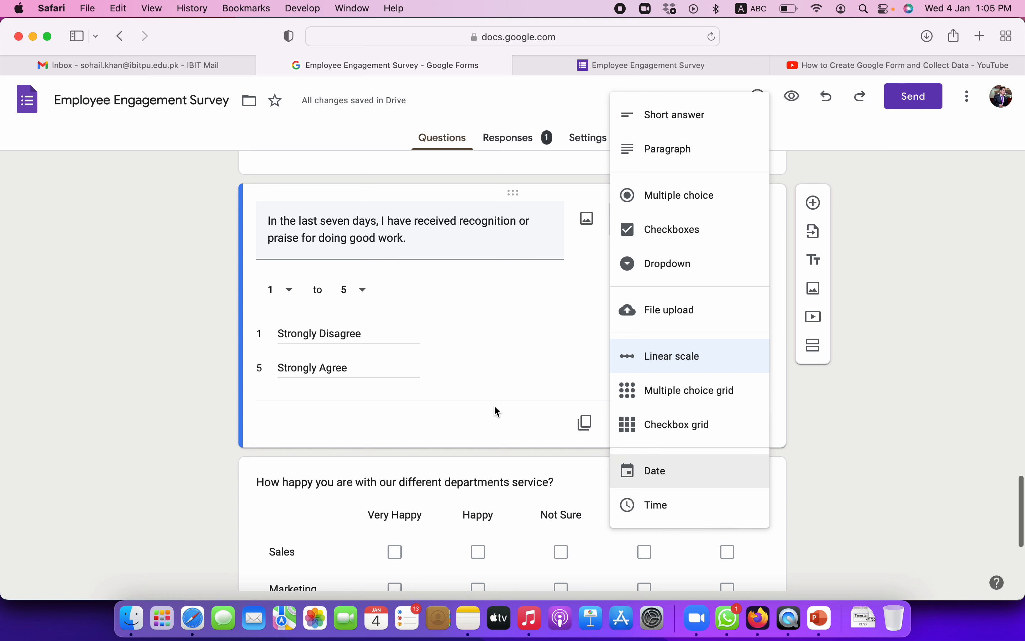
scroll(495, 408, down, 6)
click(430, 505)
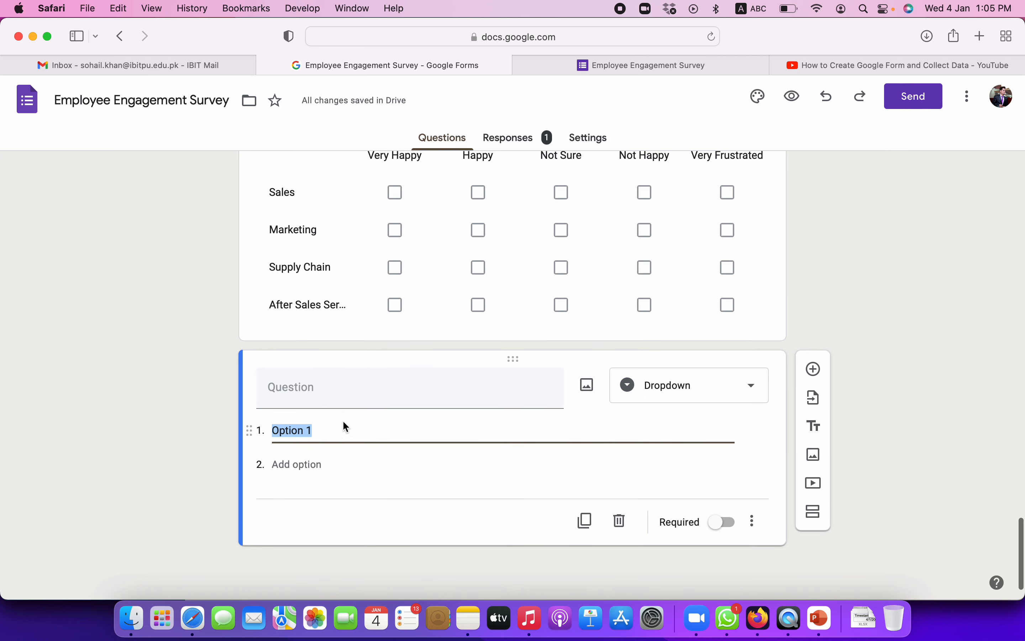
click(356, 386)
text(W)
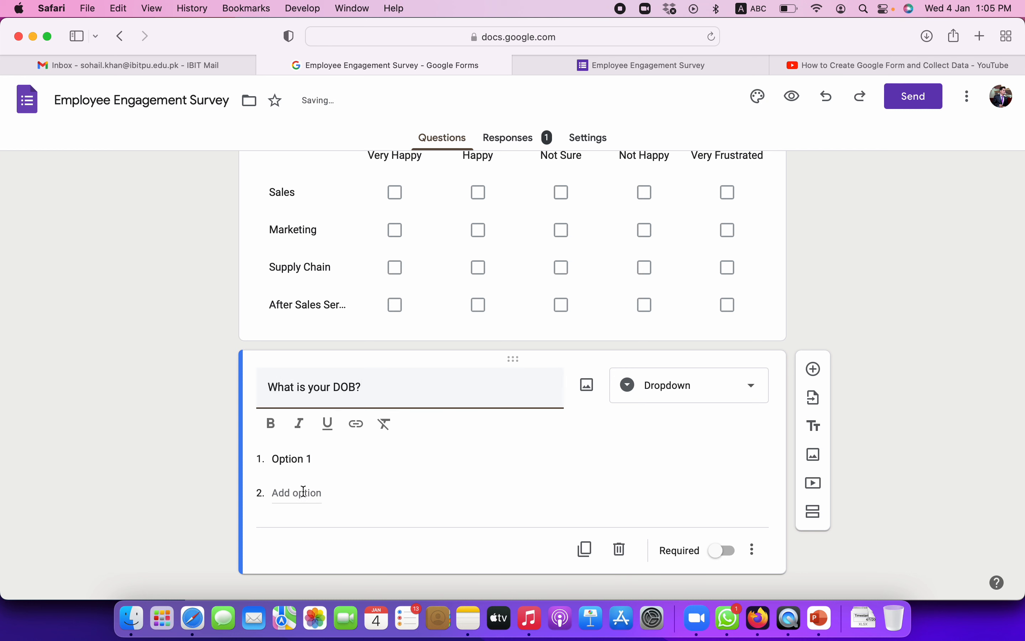
Try the Short answer type for the DOB question and set its final type to Date.
click(648, 395)
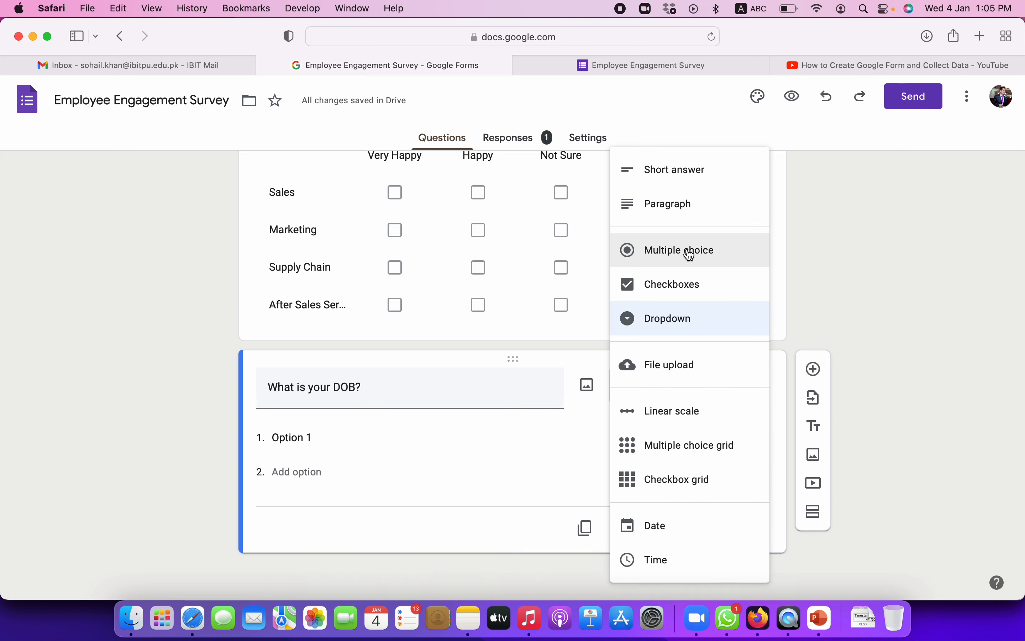
click(678, 174)
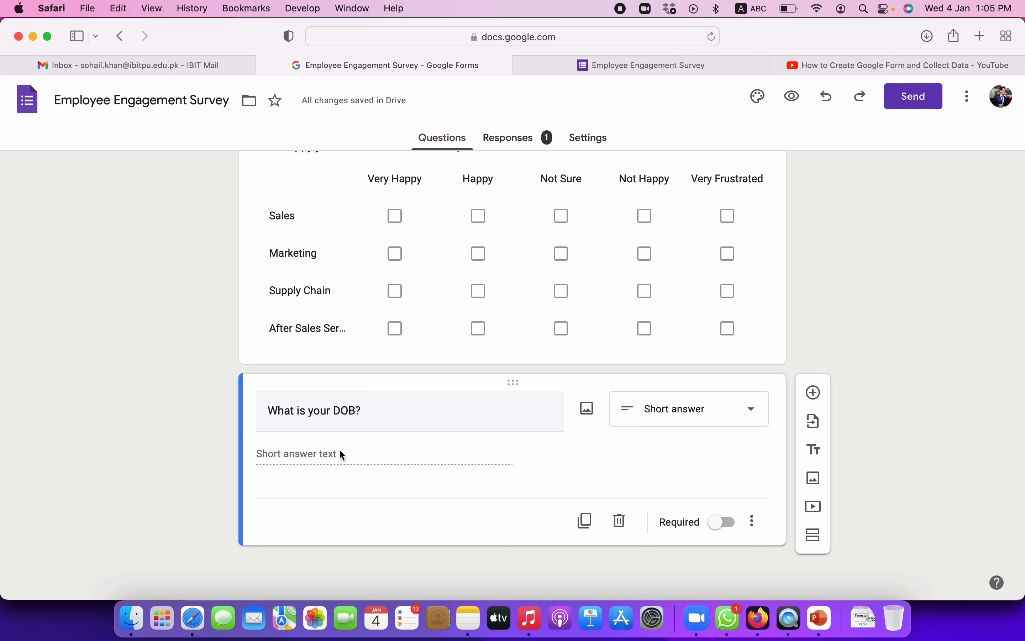
click(690, 420)
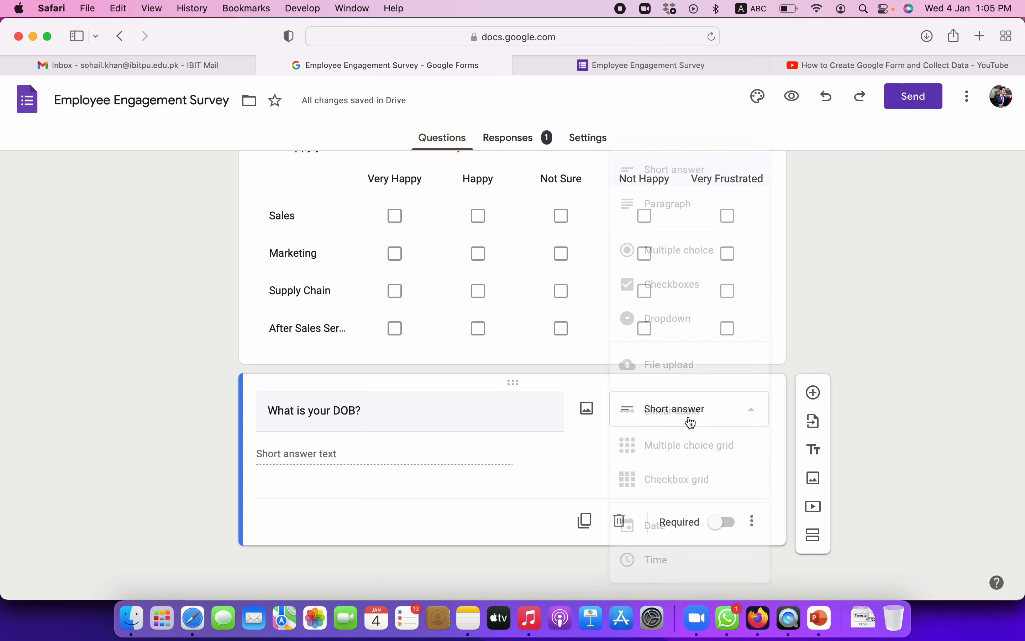
click(662, 535)
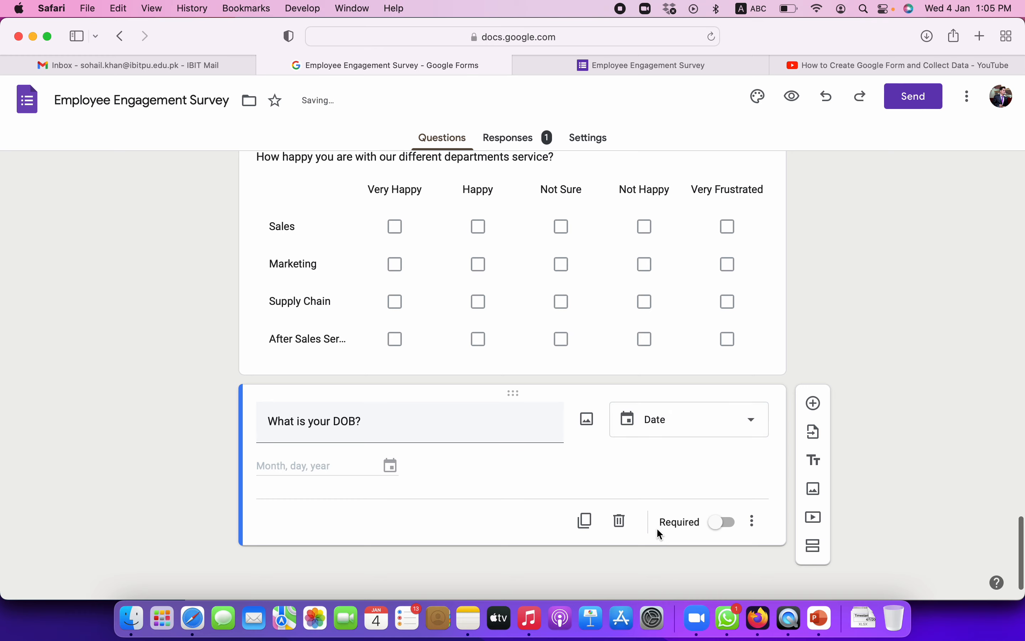
Reload the form preview and try entering letters in the month and day fields of the DOB question.
click(663, 68)
click(712, 37)
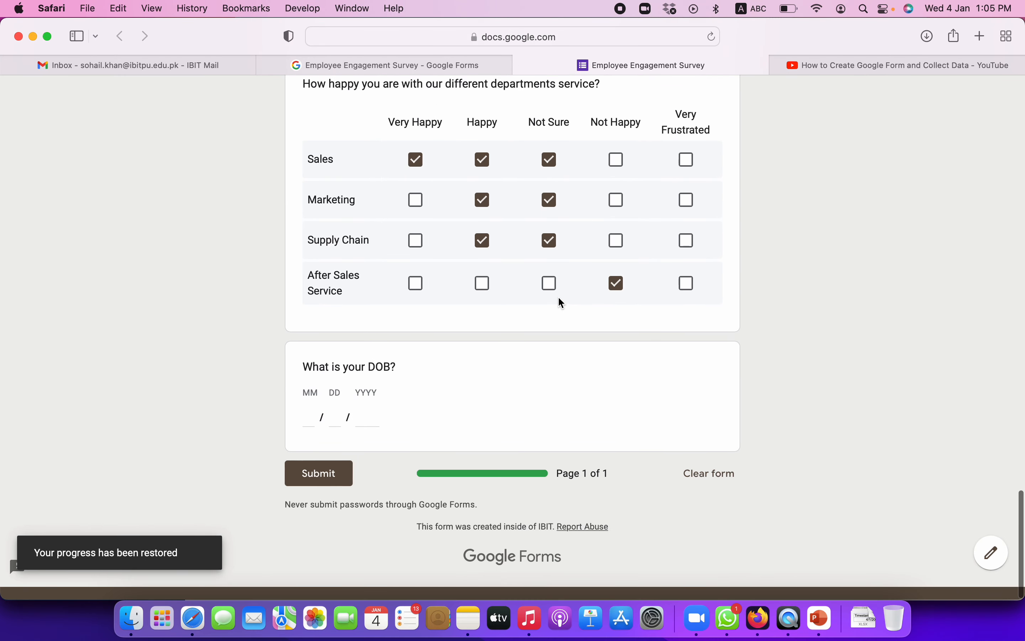
click(310, 428)
text(sa)
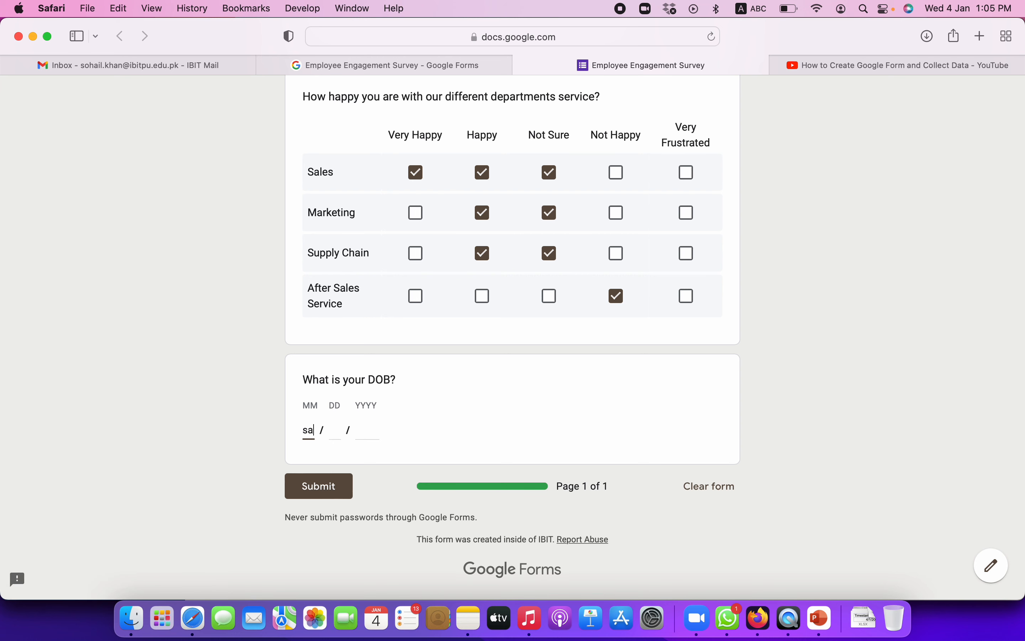
click(336, 428)
text(s)
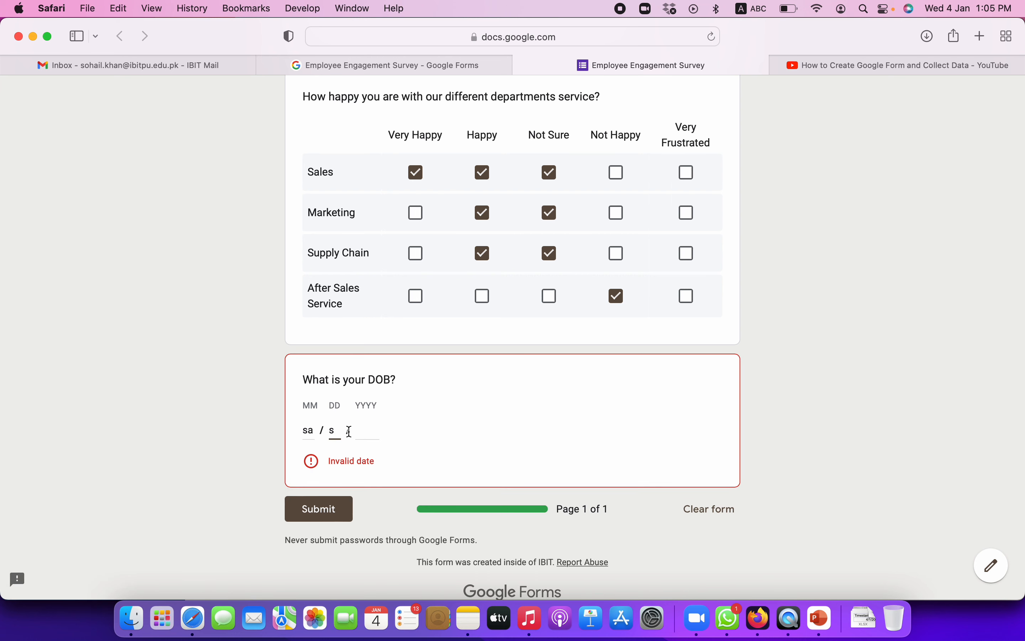
key(Tab)
Replace the letters in the DOB question with a valid numeric date of birth in month, day and year.
click(314, 434)
text(03)
click(339, 430)
click(376, 429)
text(1996)
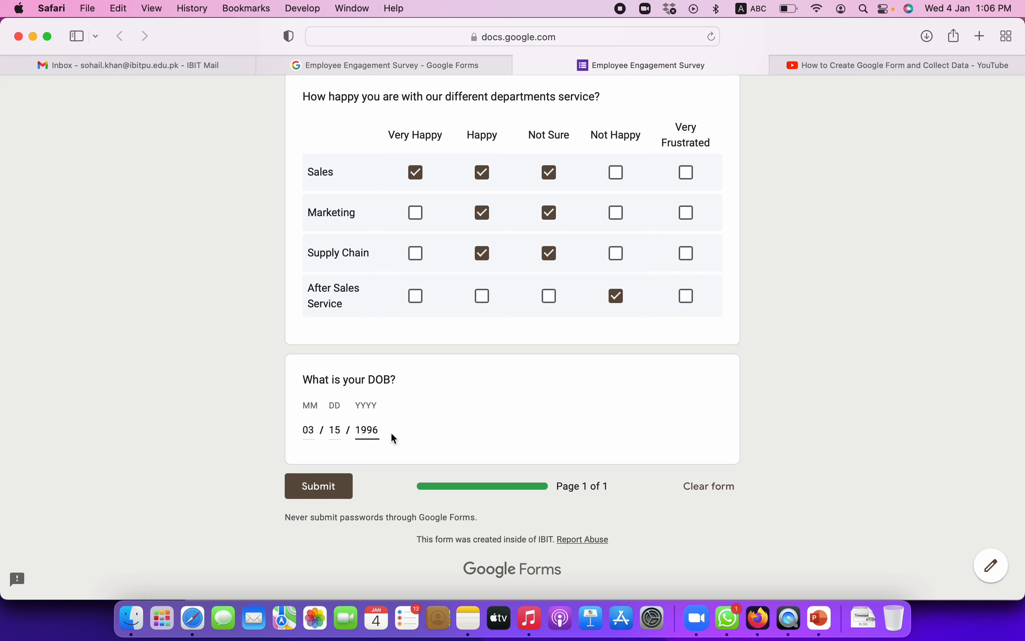
Return to the form editor and change the DOB question's type to Time.
click(396, 65)
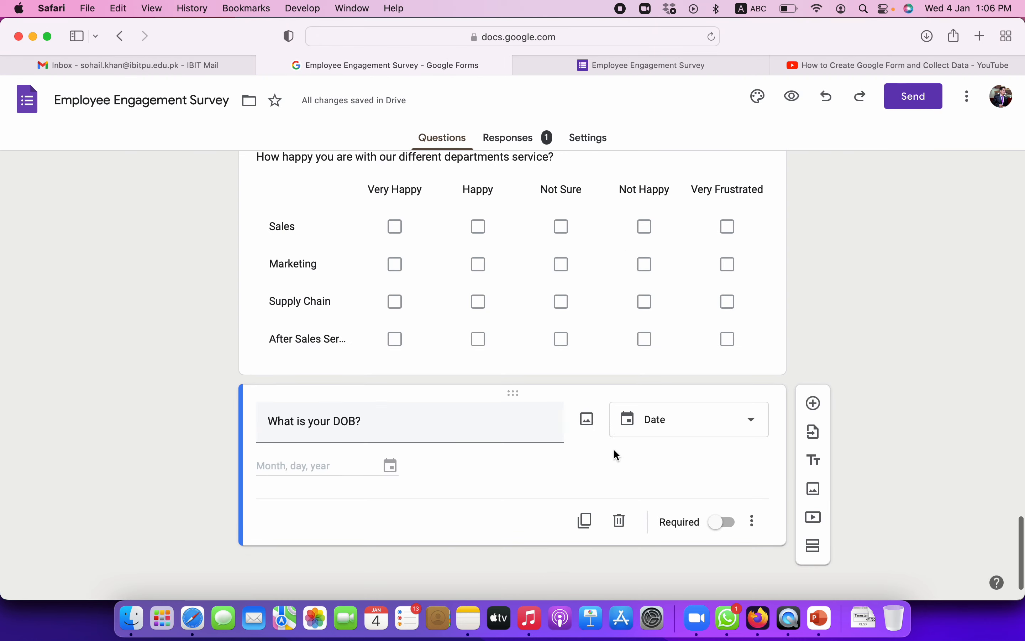
click(495, 421)
click(659, 421)
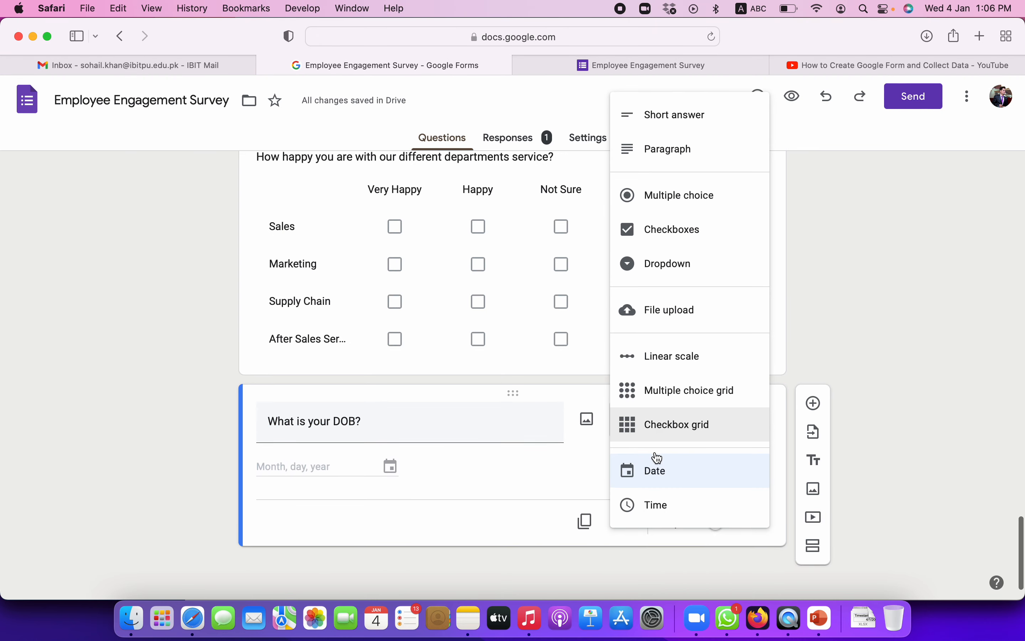
click(648, 518)
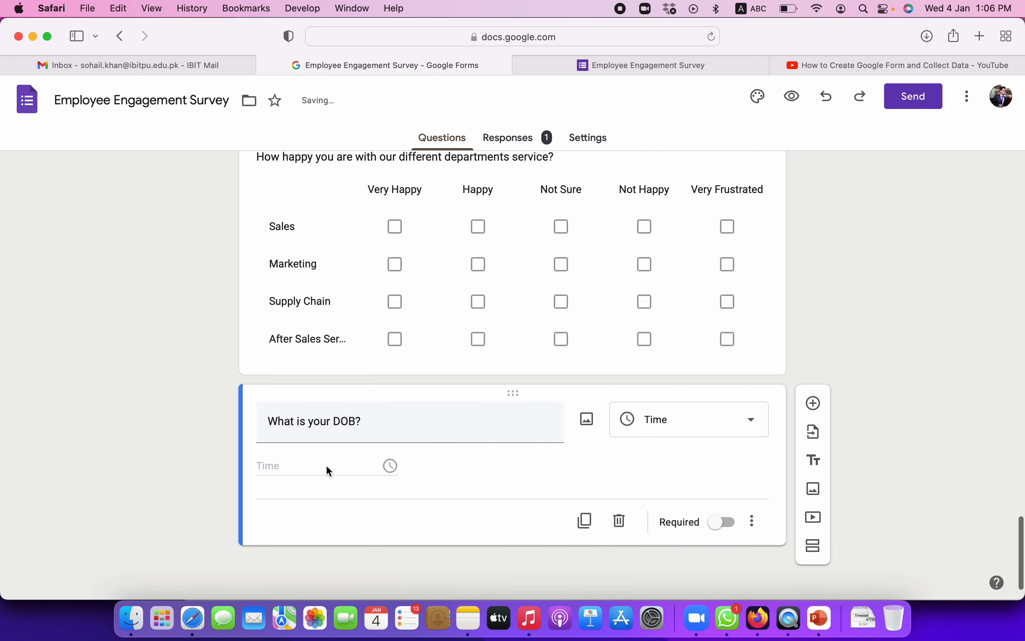
Reload the form preview, confirming the reload, and view the AM/PM choices of the DOB question's time answer.
click(643, 68)
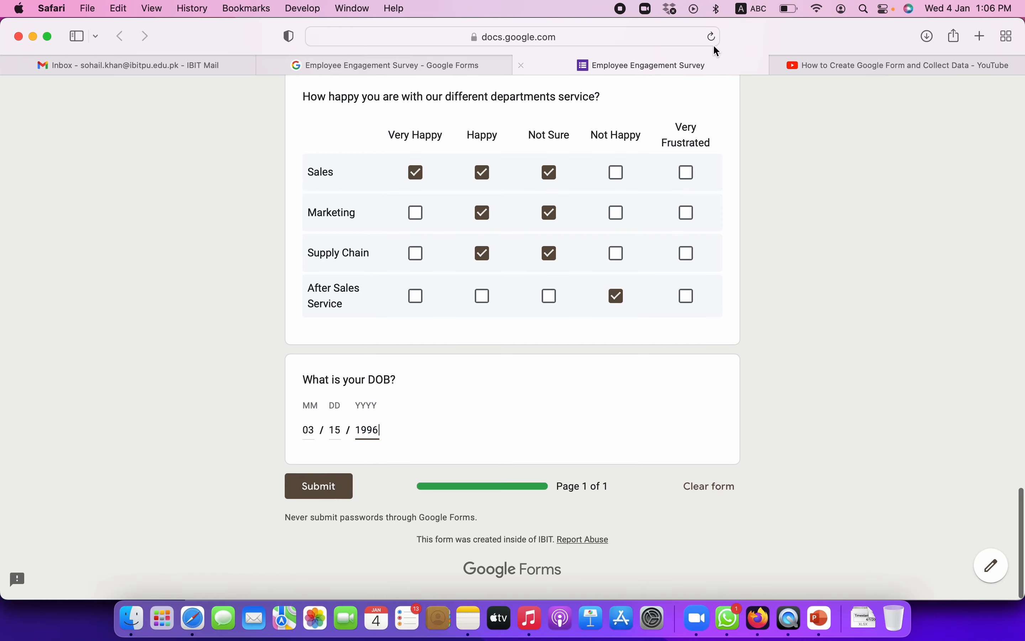
click(714, 40)
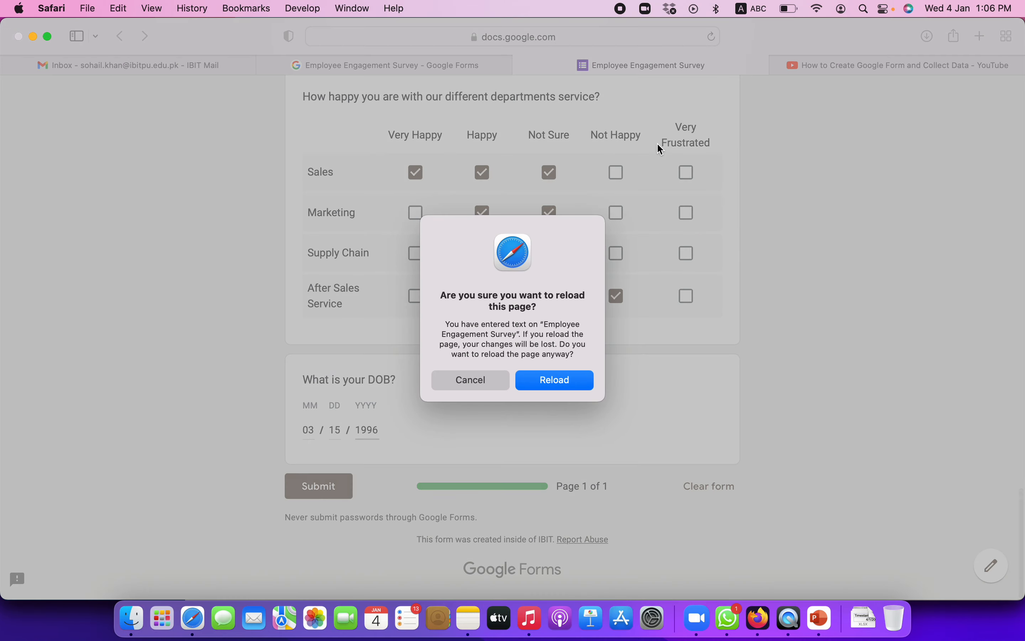
click(544, 378)
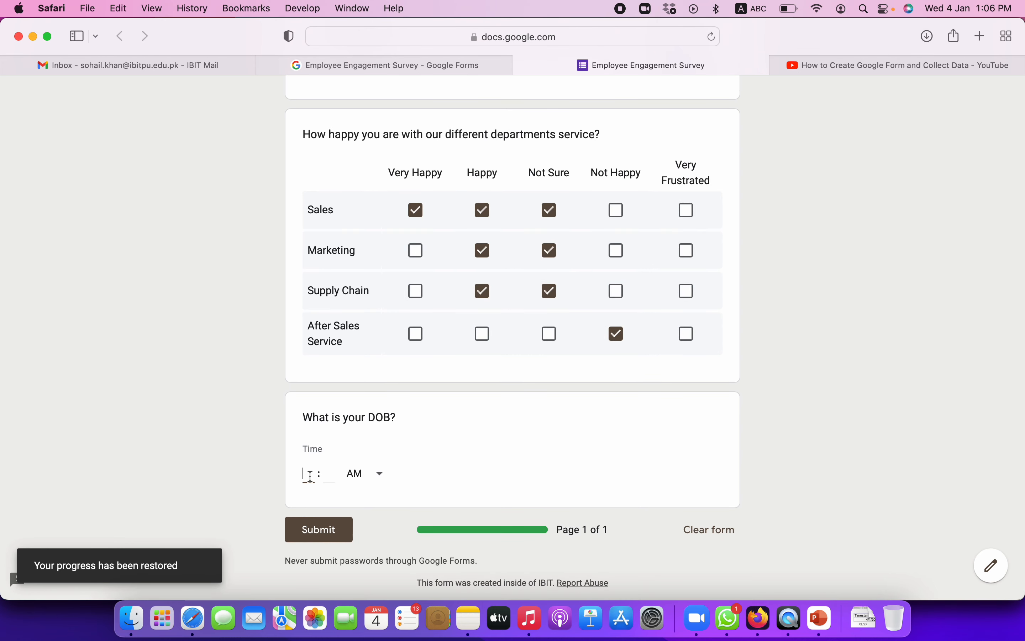
click(310, 476)
click(320, 481)
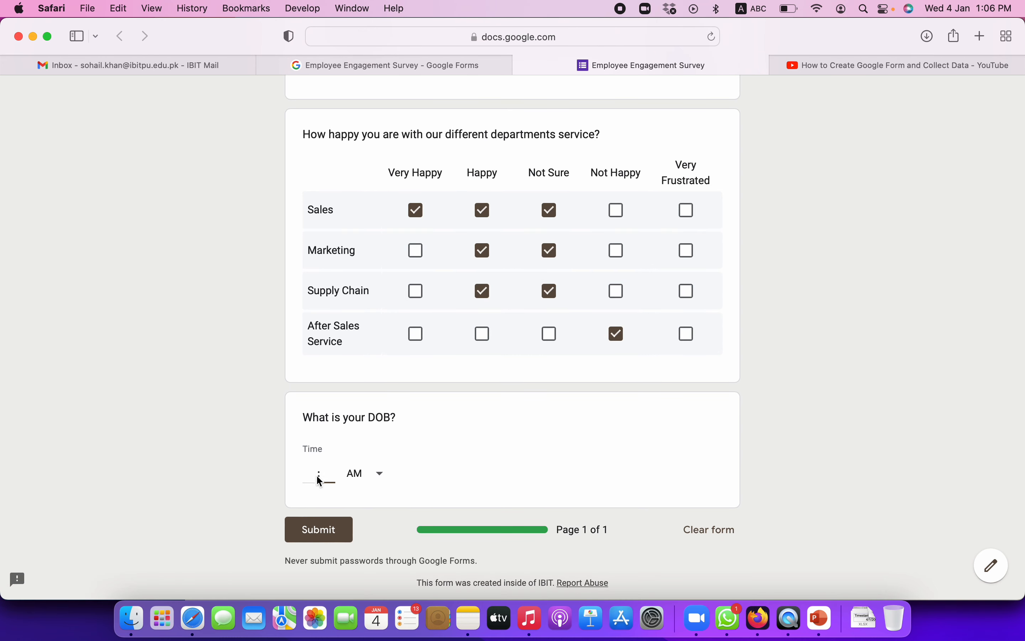
click(346, 477)
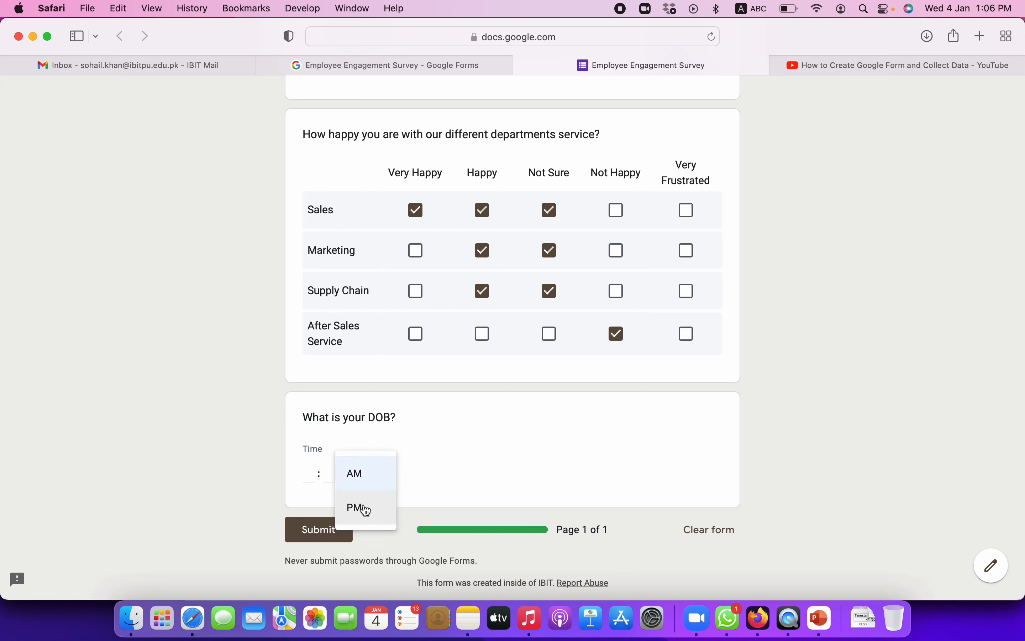
click(433, 479)
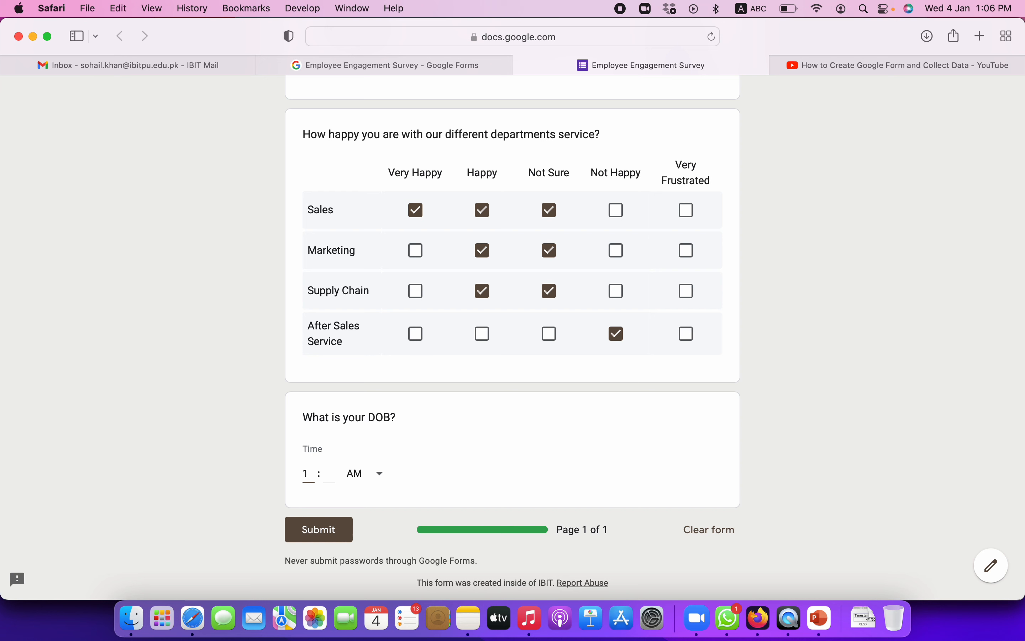
Set the time answer of the DOB question to 11:34 AM.
click(339, 476)
click(332, 474)
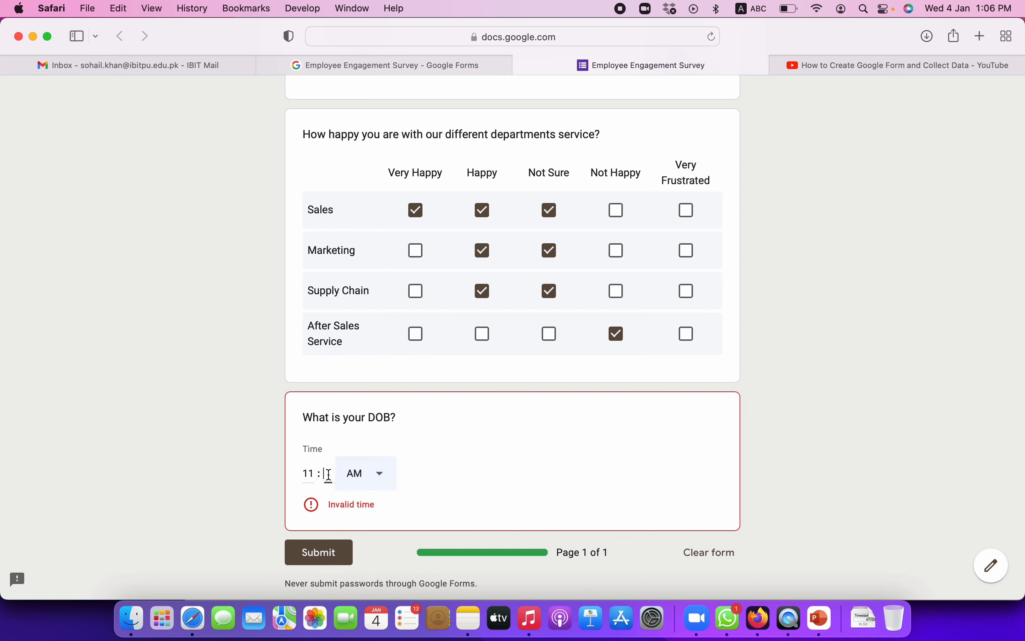
text(34)
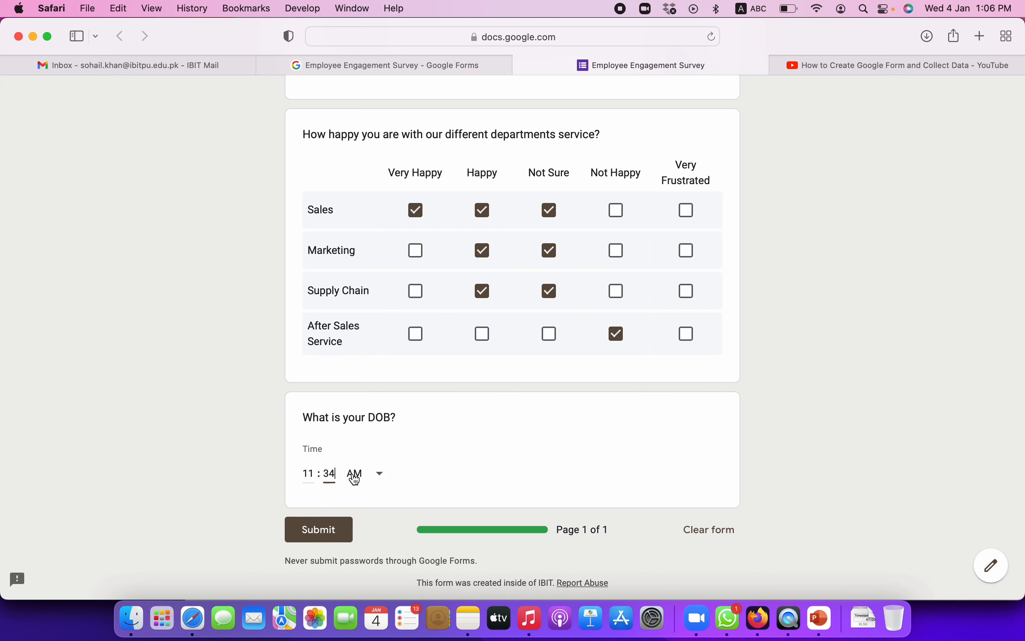
click(424, 476)
Return to the form editor and review the survey's questions from the header image down to the DOB question.
click(424, 64)
scroll(508, 356, up, 10)
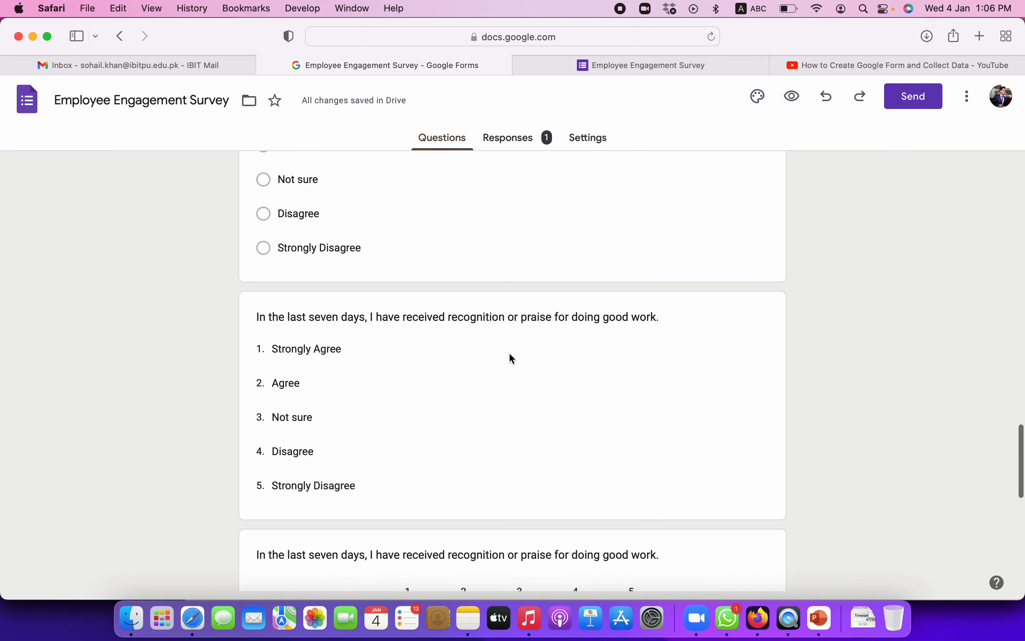
scroll(509, 354, up, 15)
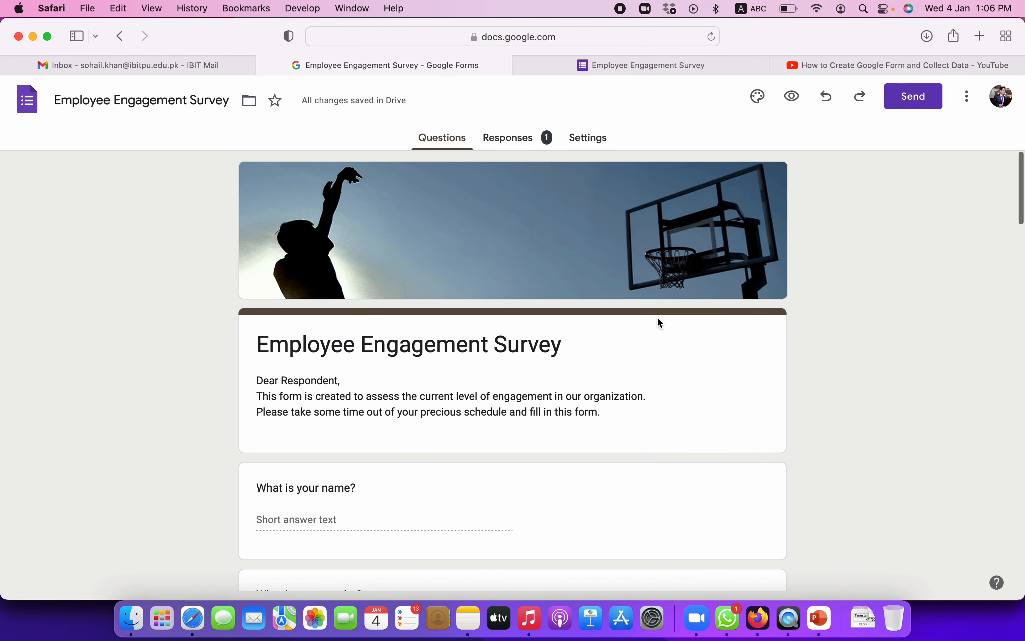
scroll(680, 337, down, 15)
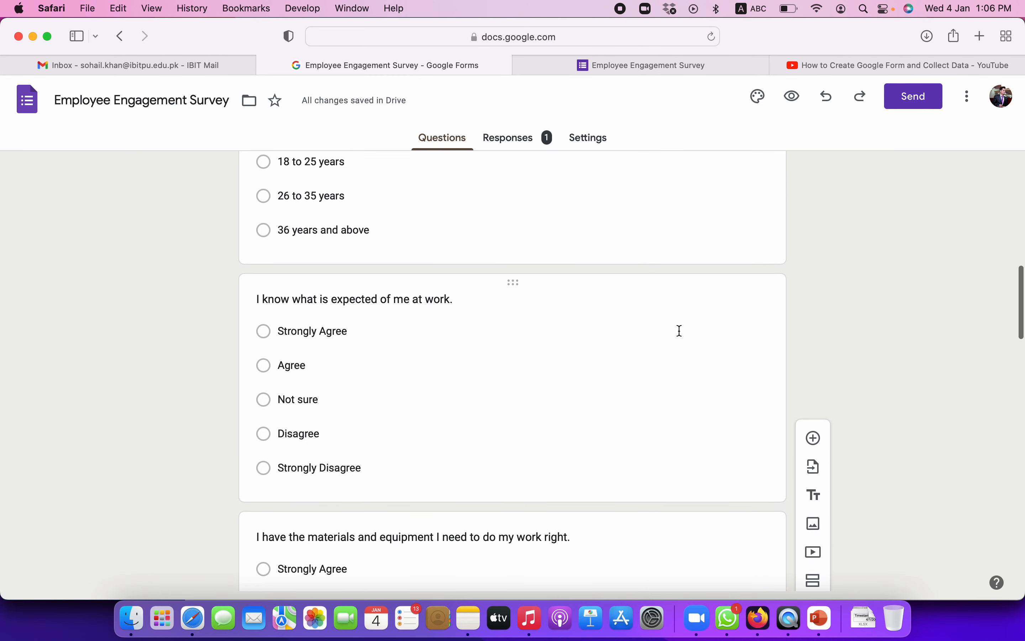
click(680, 332)
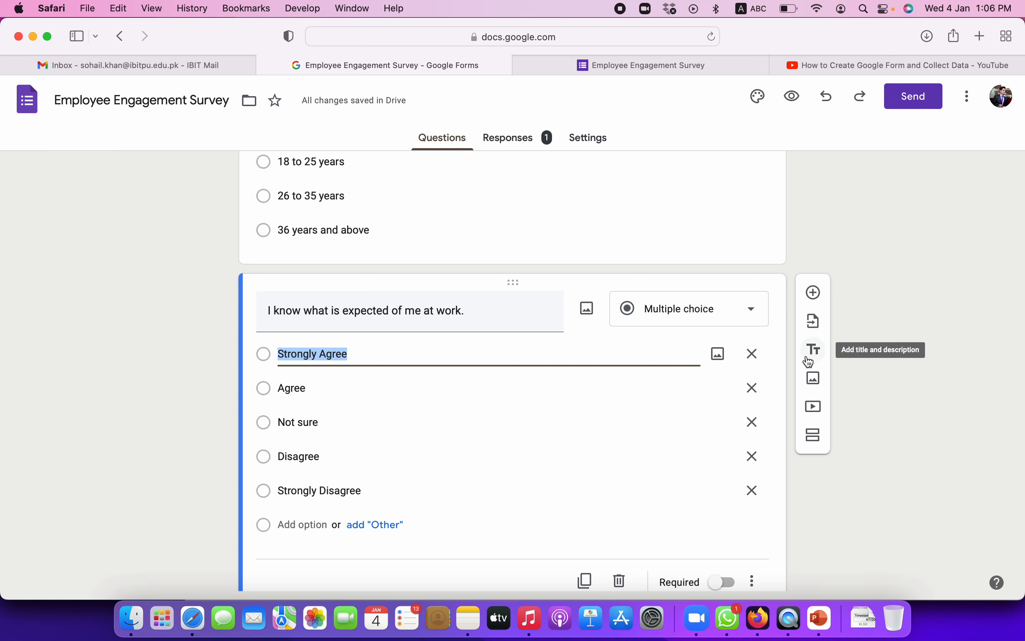
scroll(608, 363, down, 15)
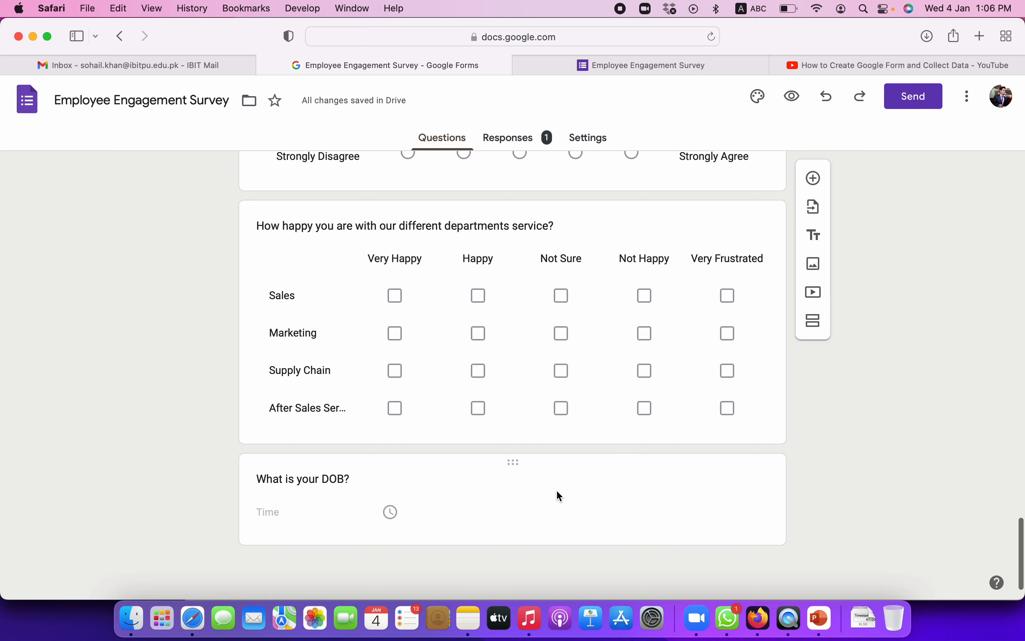
click(556, 492)
scroll(680, 437, up, 15)
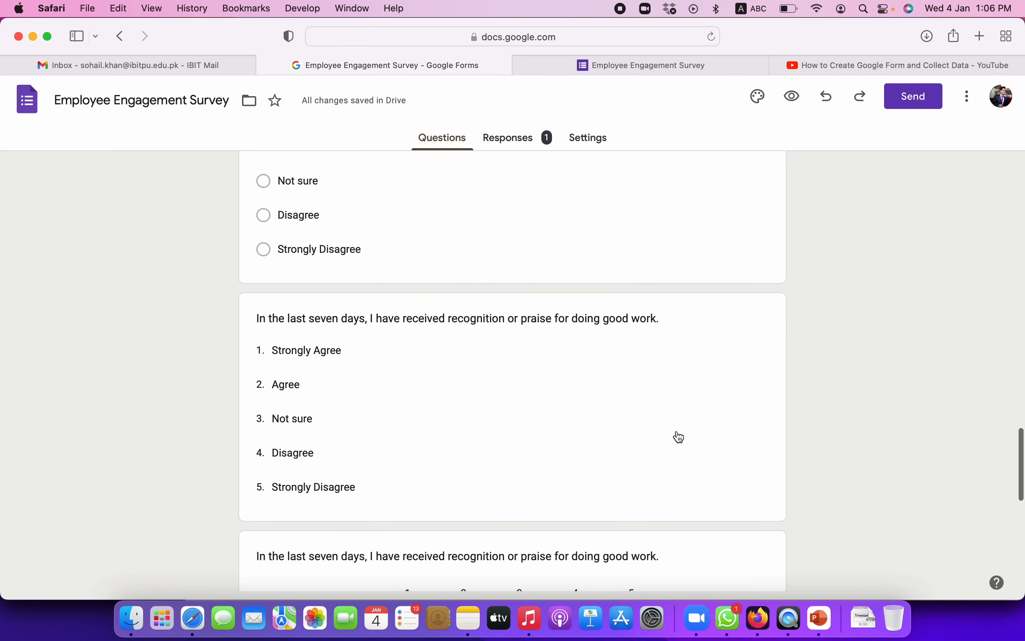